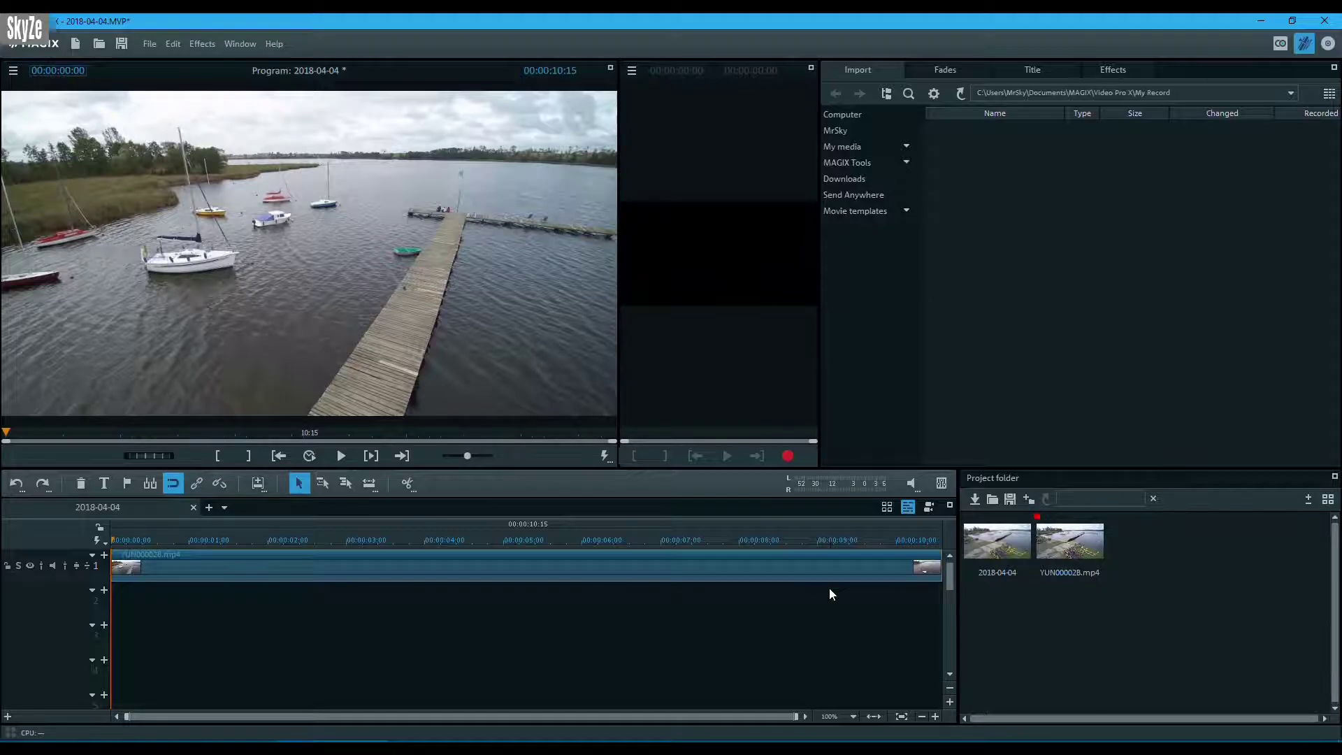
- List the Design elements > Backgrounds images, such as Earth, Clouds and Gradients, in the Effects panel
click(1116, 70)
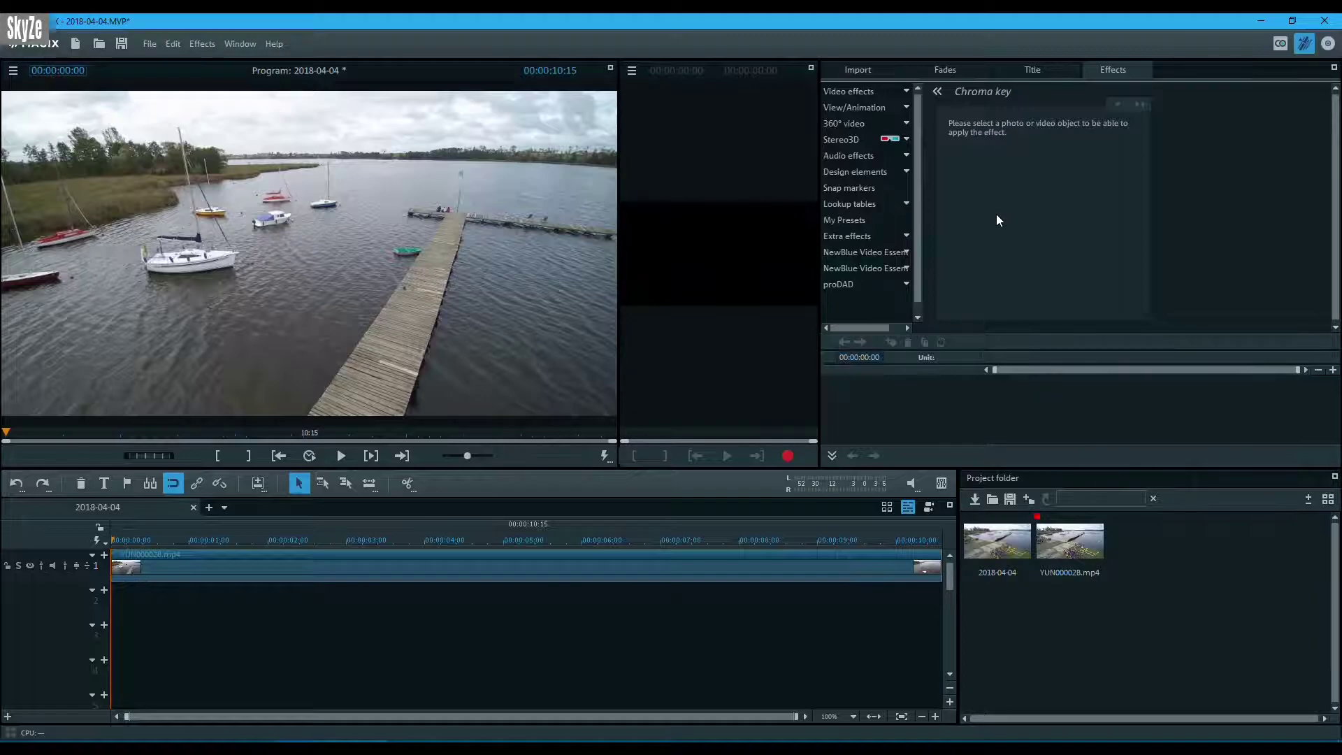
click(882, 177)
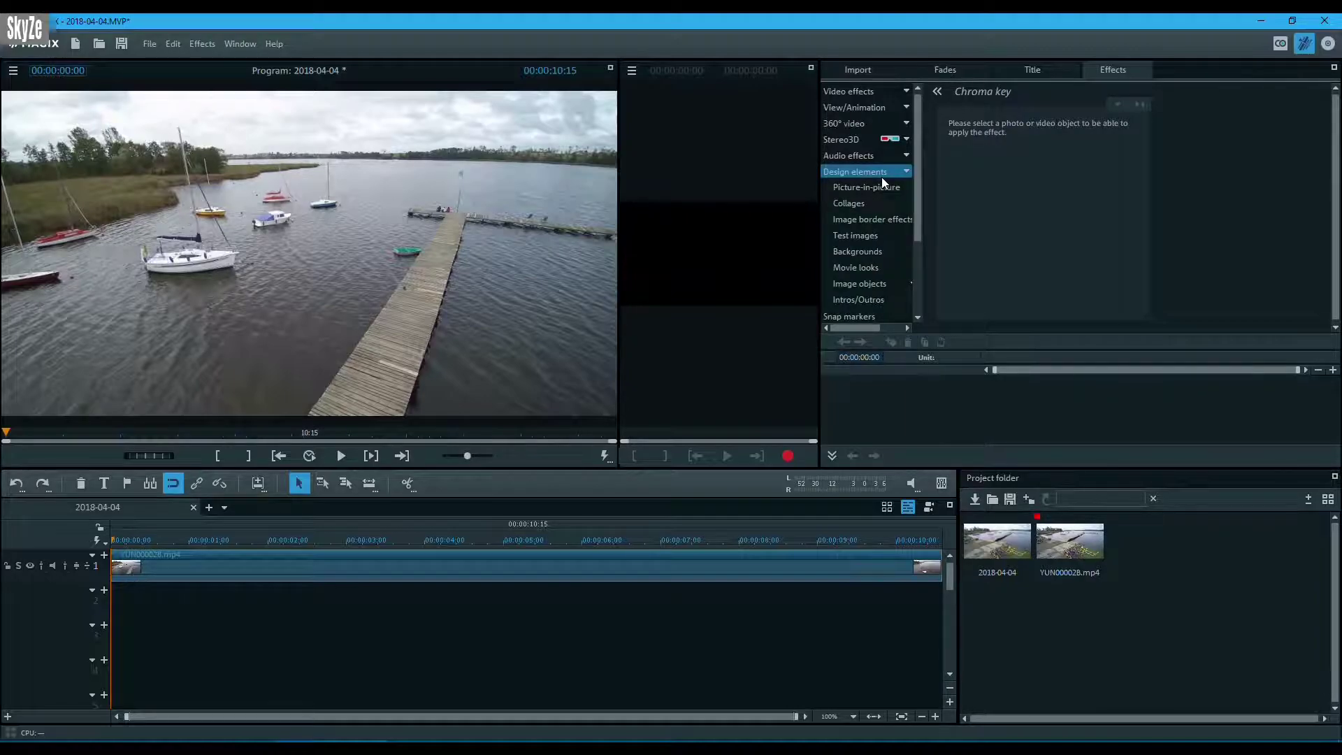
click(866, 251)
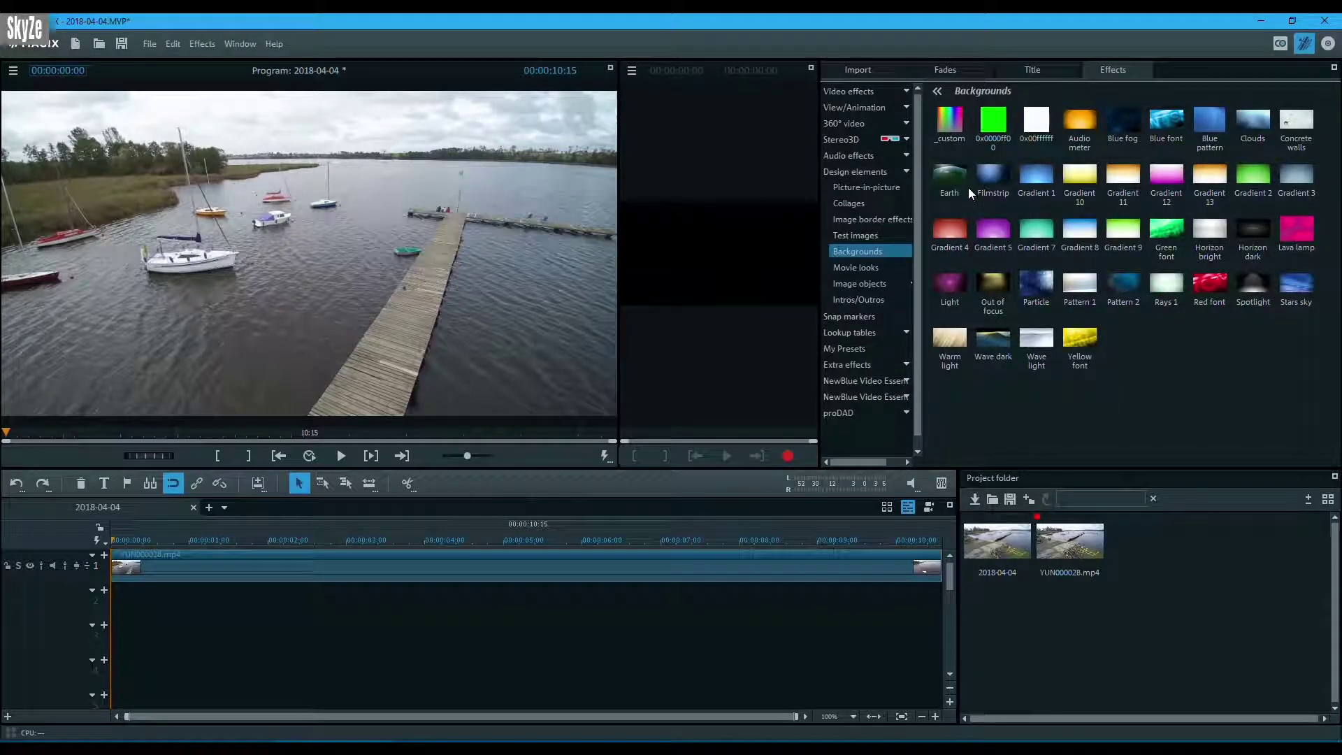
mouse_move(1036, 120)
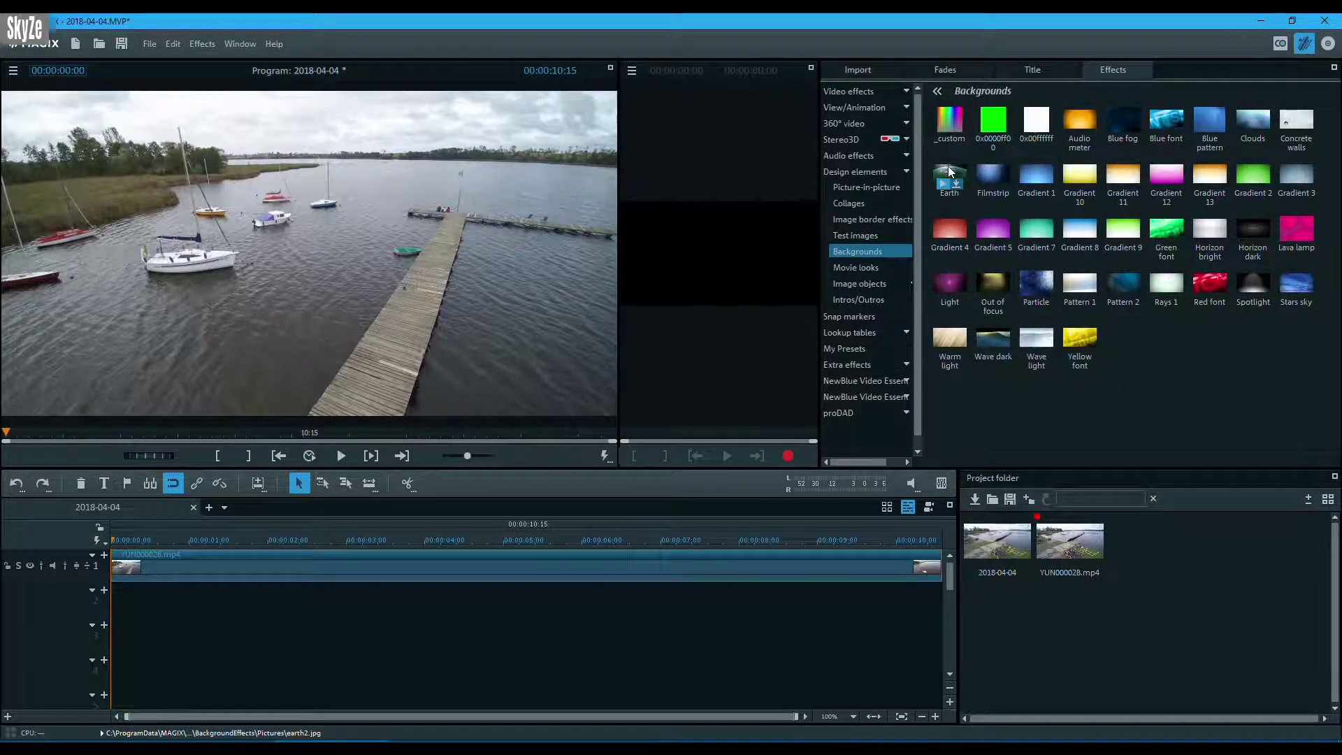
mouse_move(960, 119)
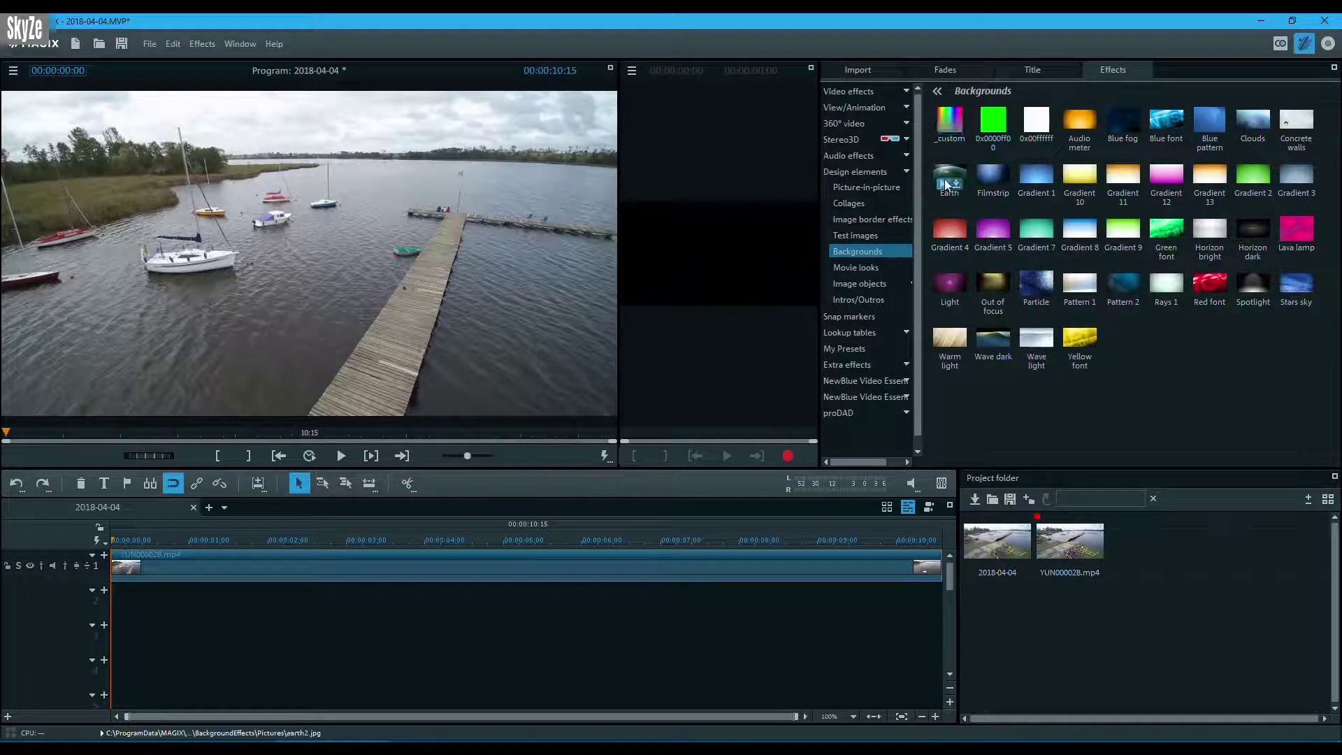
- Add a white custom-colour background clip to track 2
drag(950, 114, 332, 594)
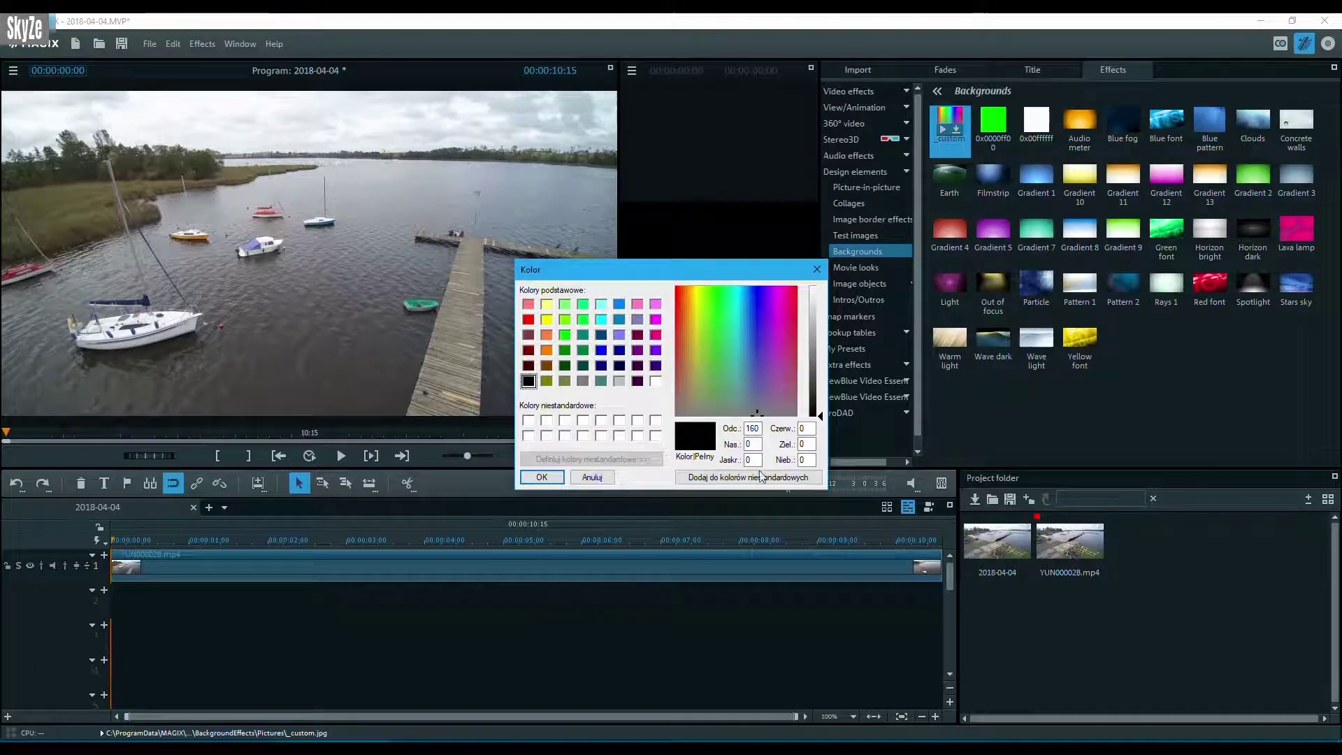
click(655, 381)
click(542, 478)
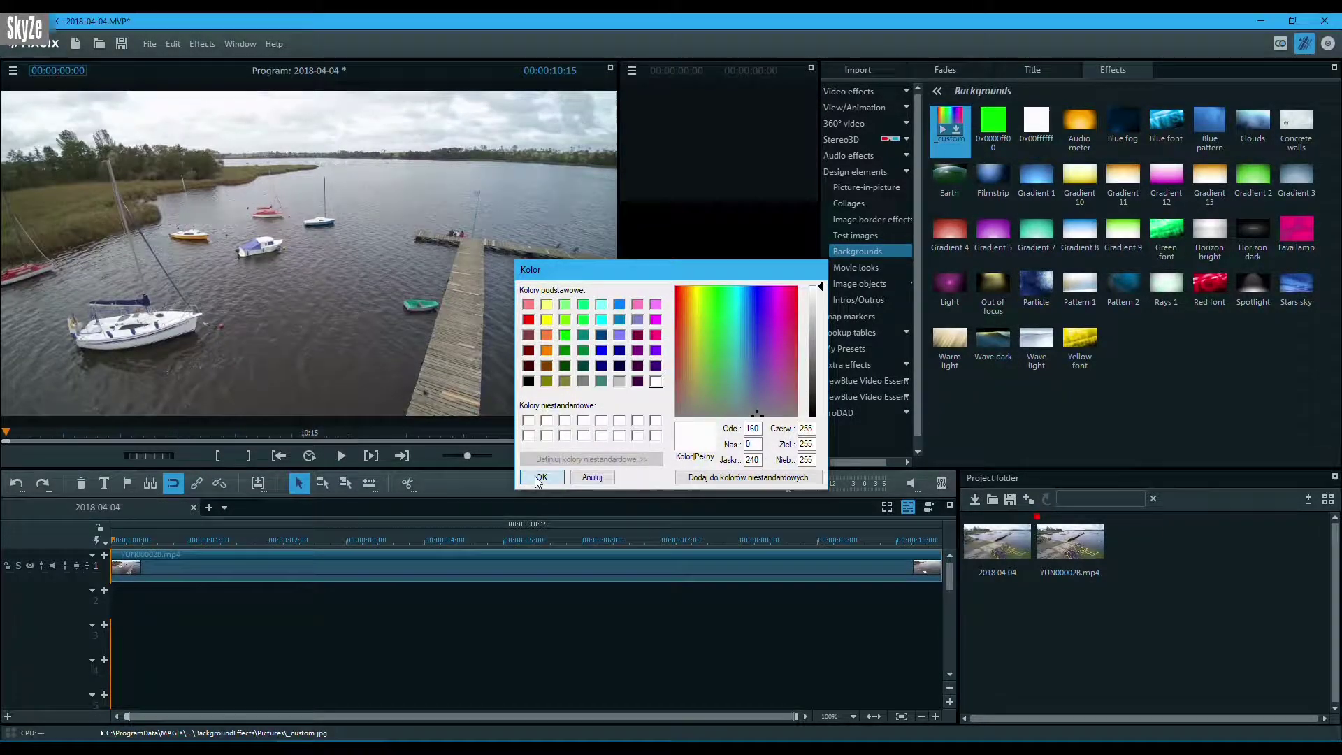
click(798, 414)
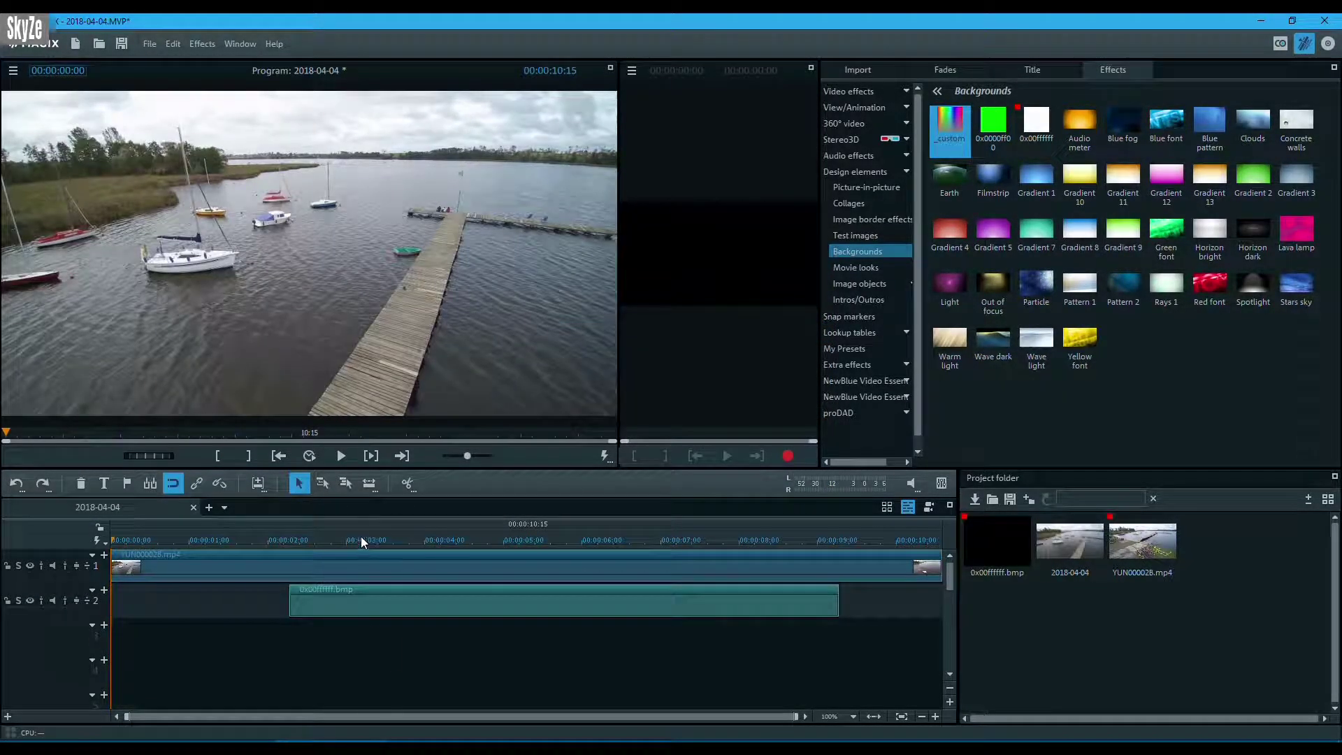
- Move the white clip to the timeline start and stretch it to the video's end
click(410, 539)
drag(769, 606, 590, 607)
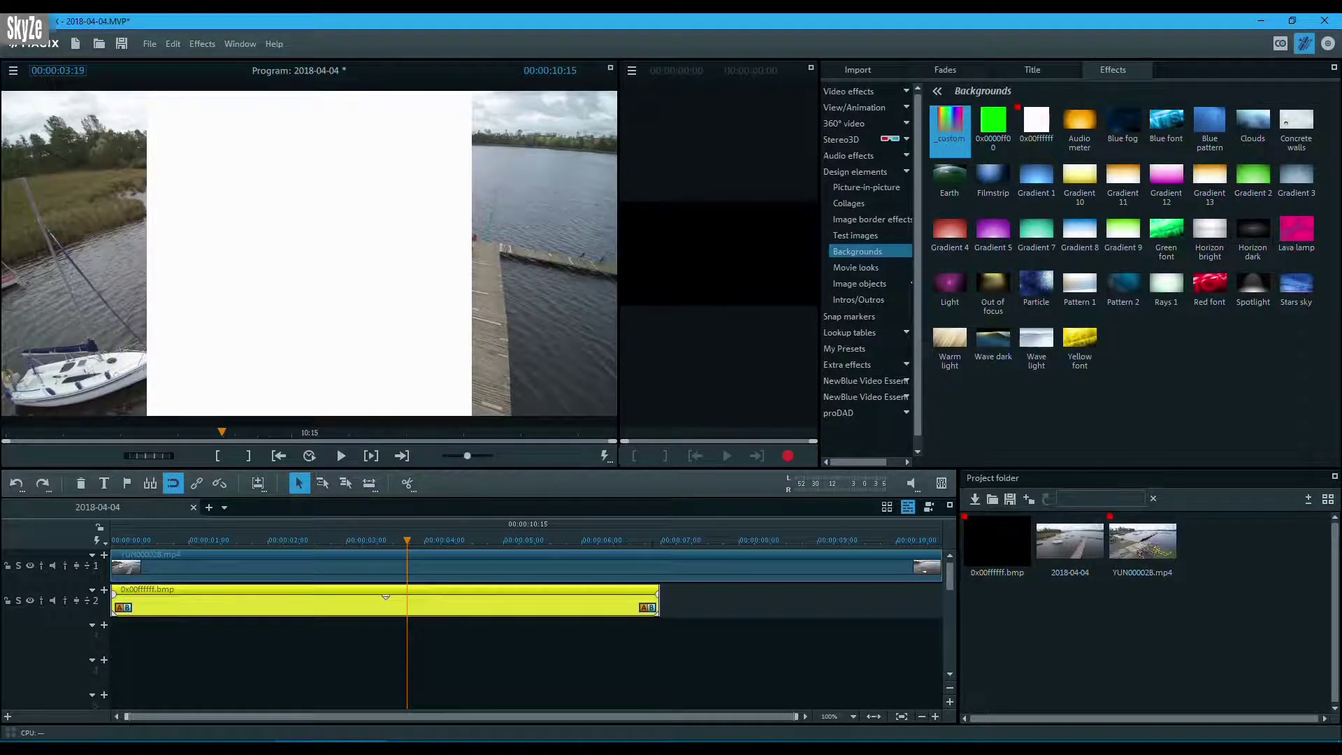
drag(659, 611, 942, 612)
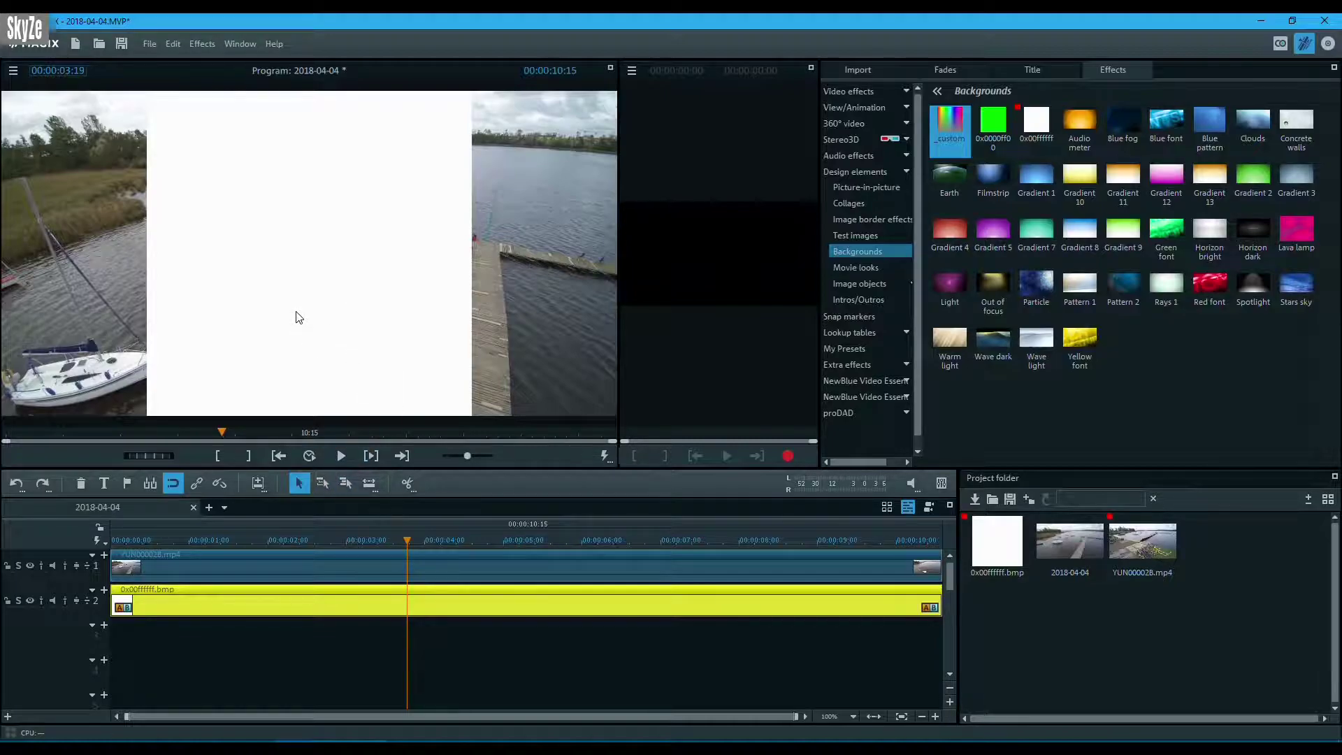
- In Size/Position, shrink the white image, untick Maintain proportions, and move it up and left
click(883, 109)
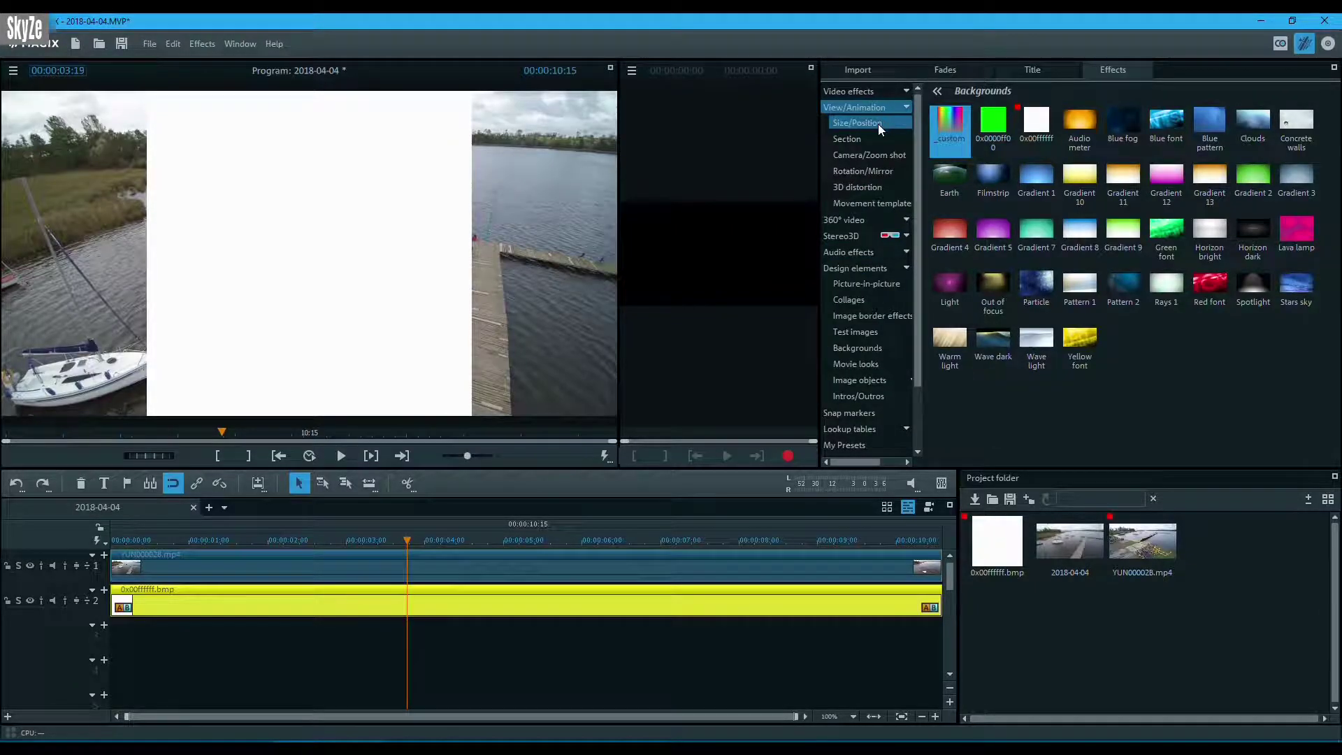
click(878, 123)
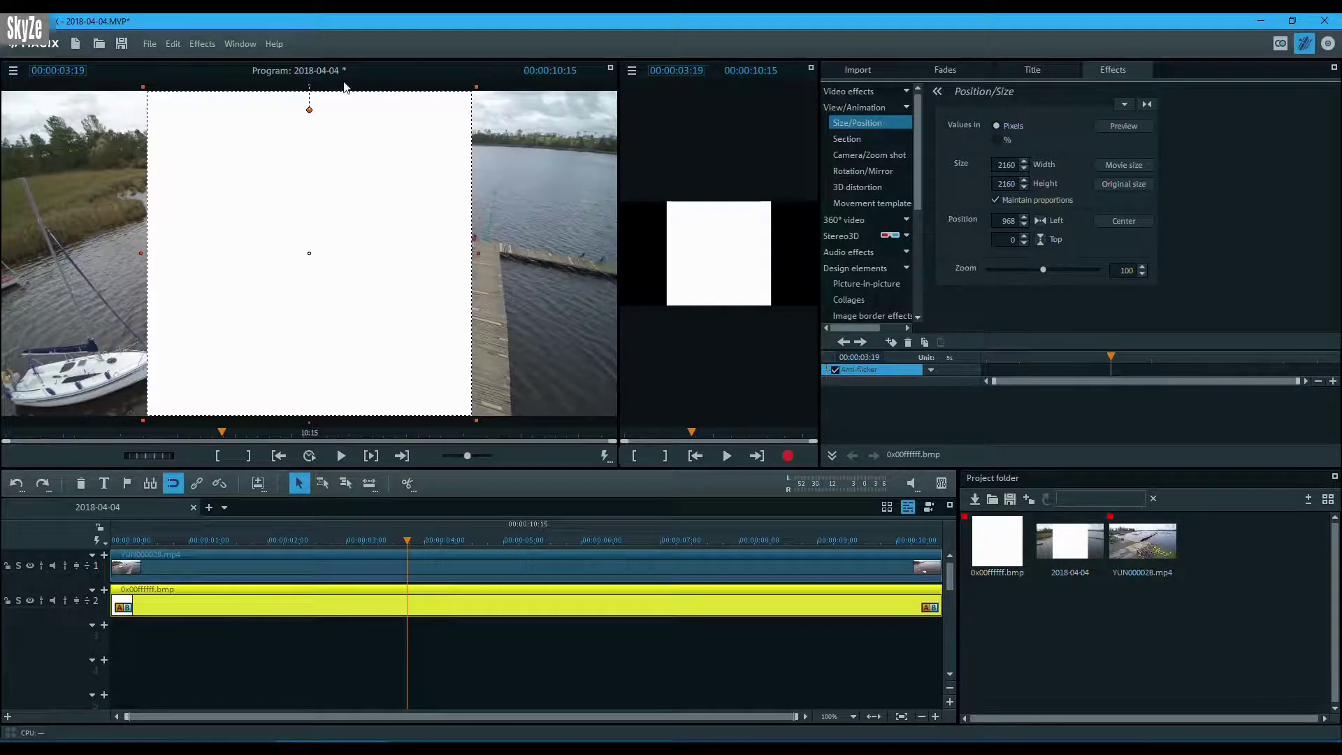
drag(142, 84, 321, 264)
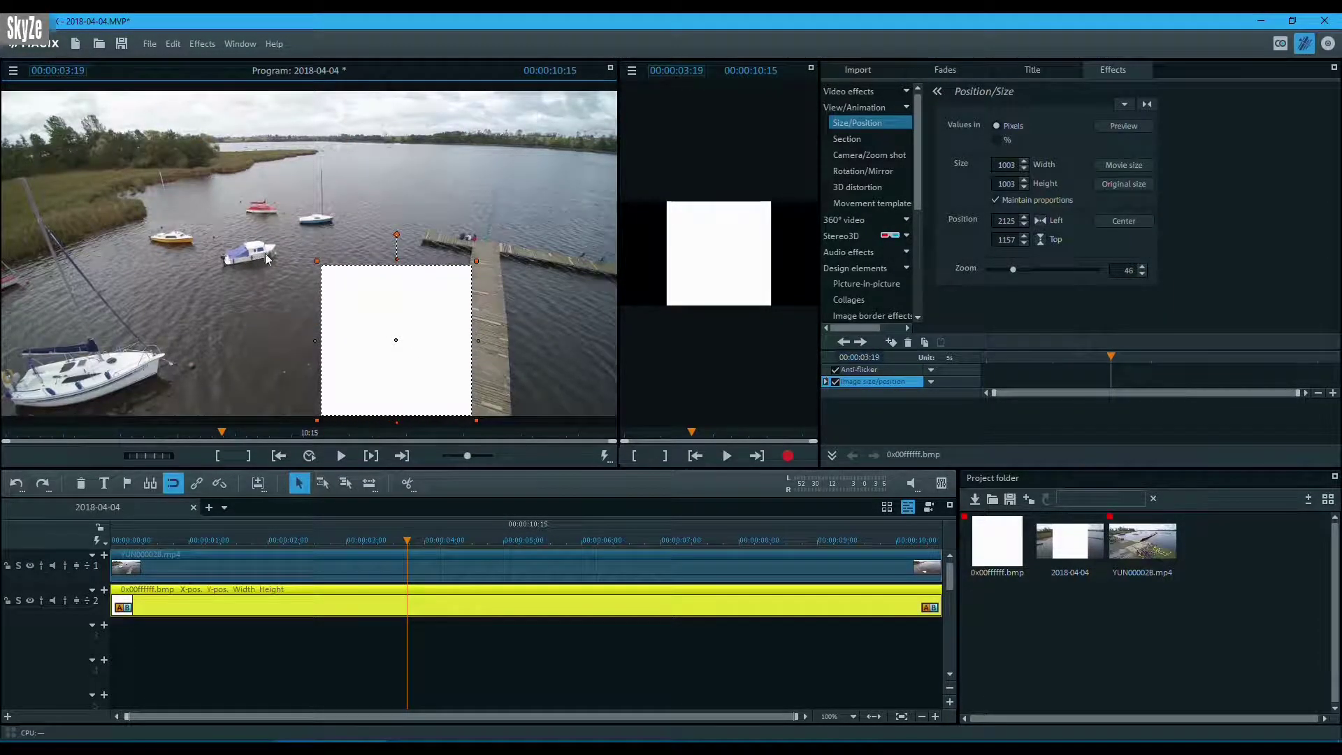
click(997, 201)
drag(411, 362, 383, 264)
key(space)
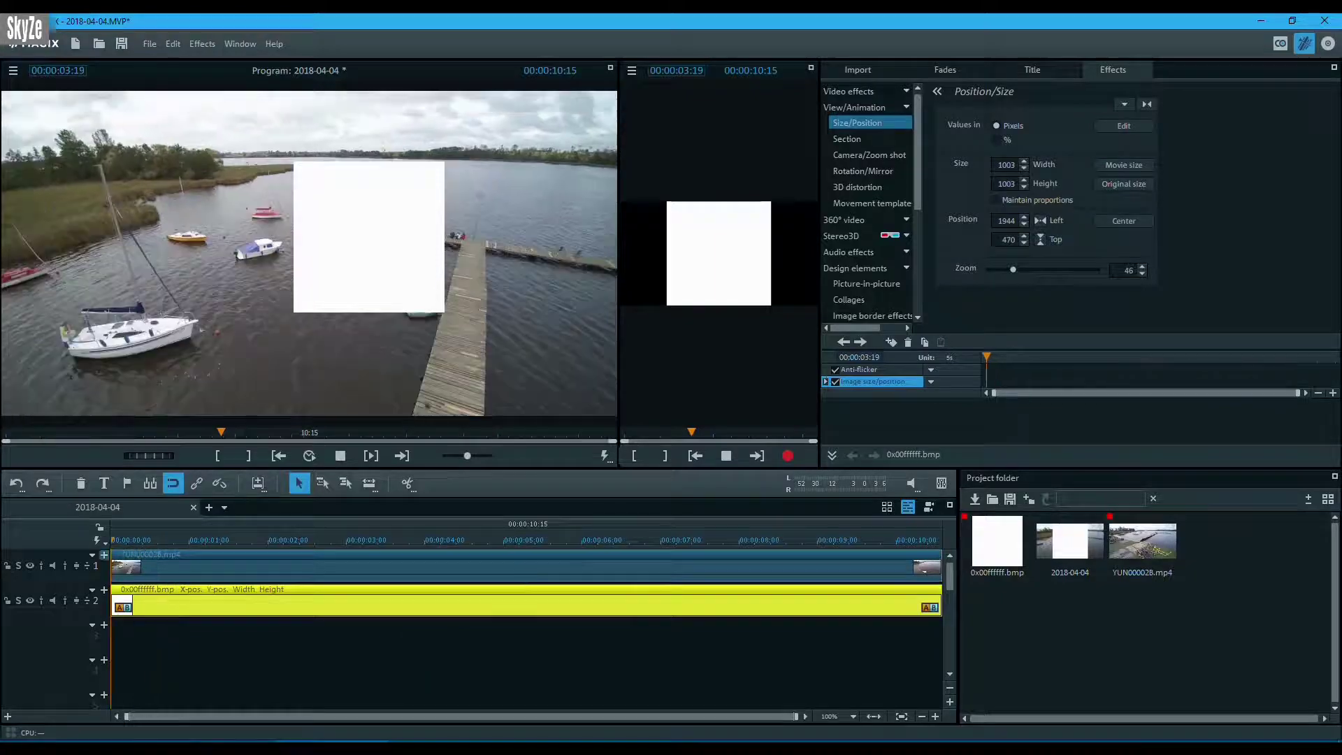
key(space)
- Reshape the white box into a narrow 240 × 395 rectangle and preview it
click(371, 297)
drag(371, 309, 345, 221)
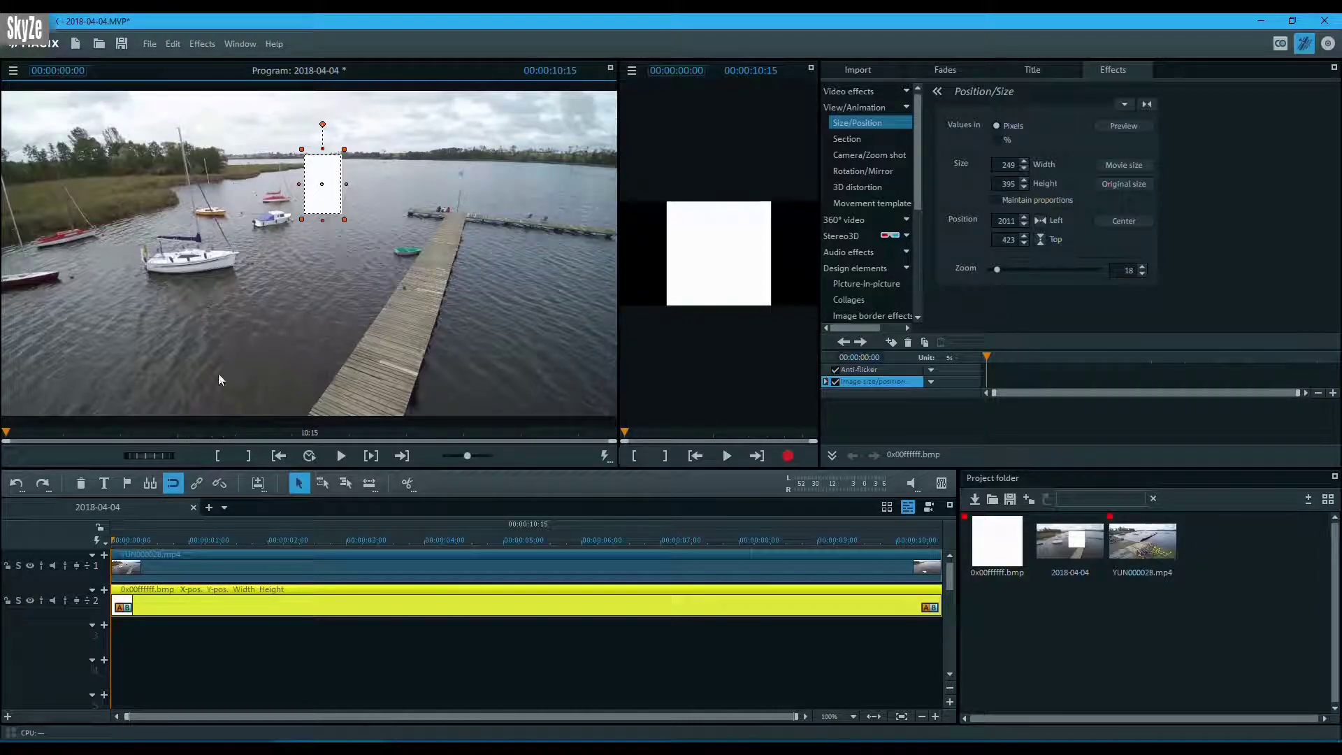
key(space)
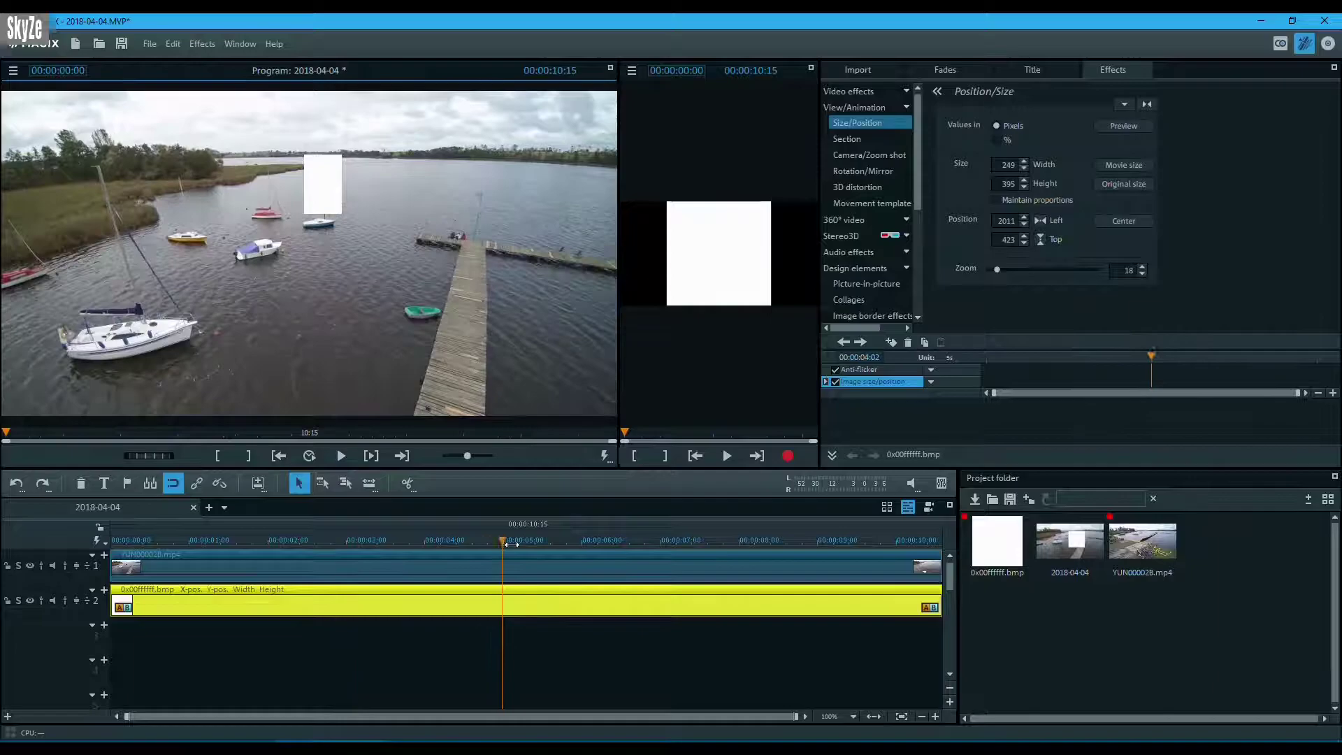
key(space)
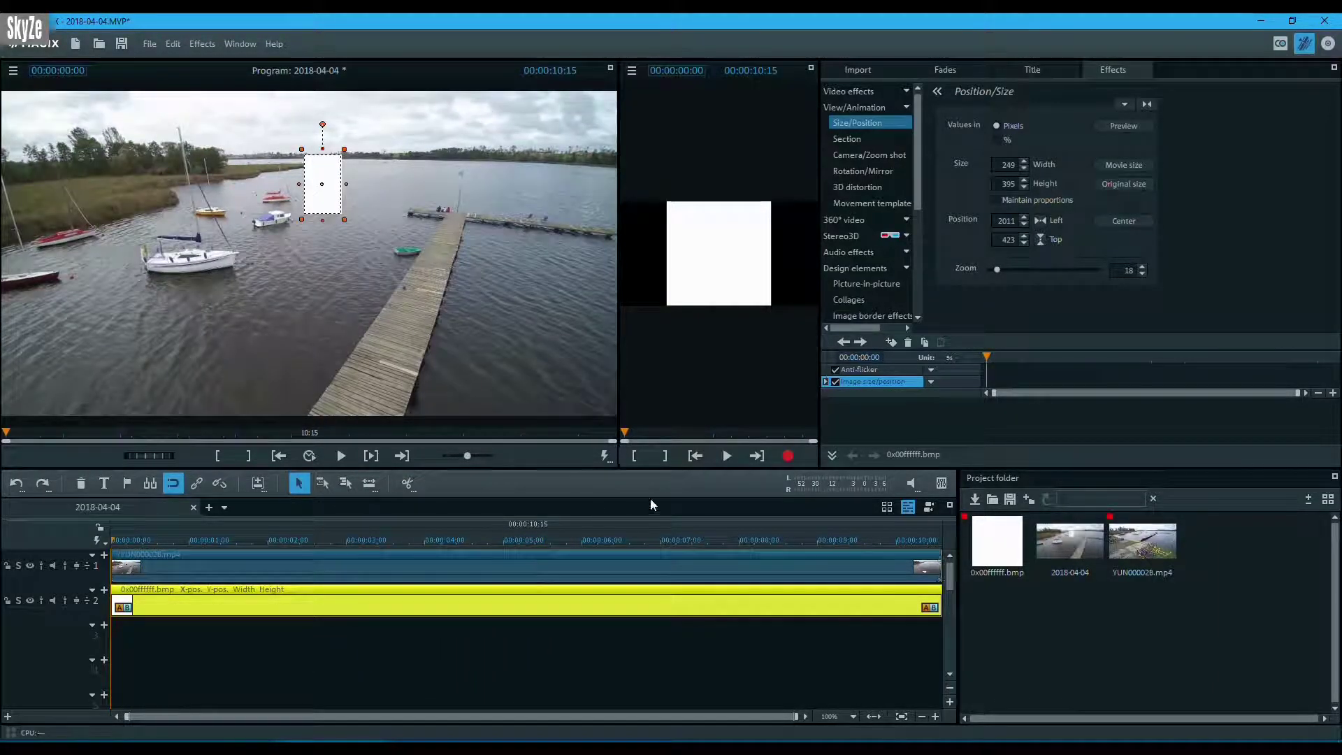
- Keyframe the white box's position at the start, 00:00:03:16 and 00:00:08:00 to follow the sailboat
click(890, 342)
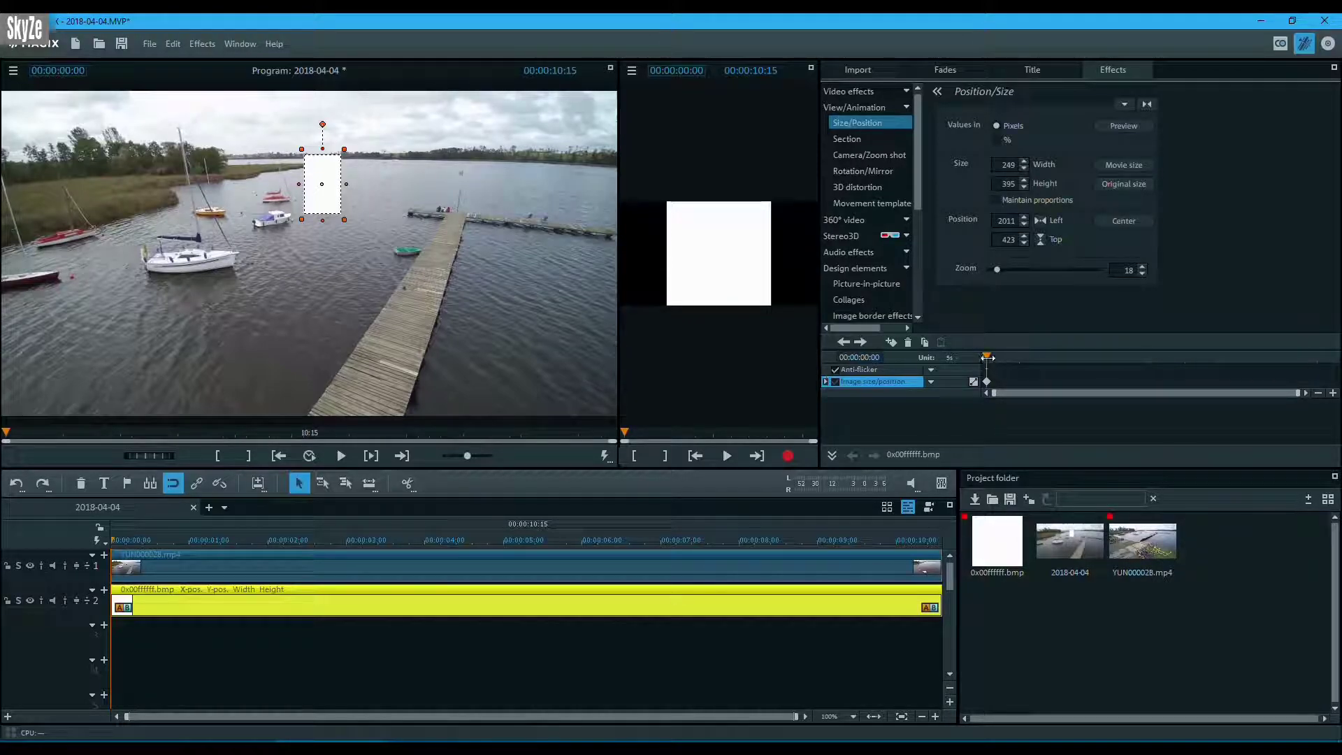
drag(988, 357, 1107, 358)
drag(327, 195, 347, 168)
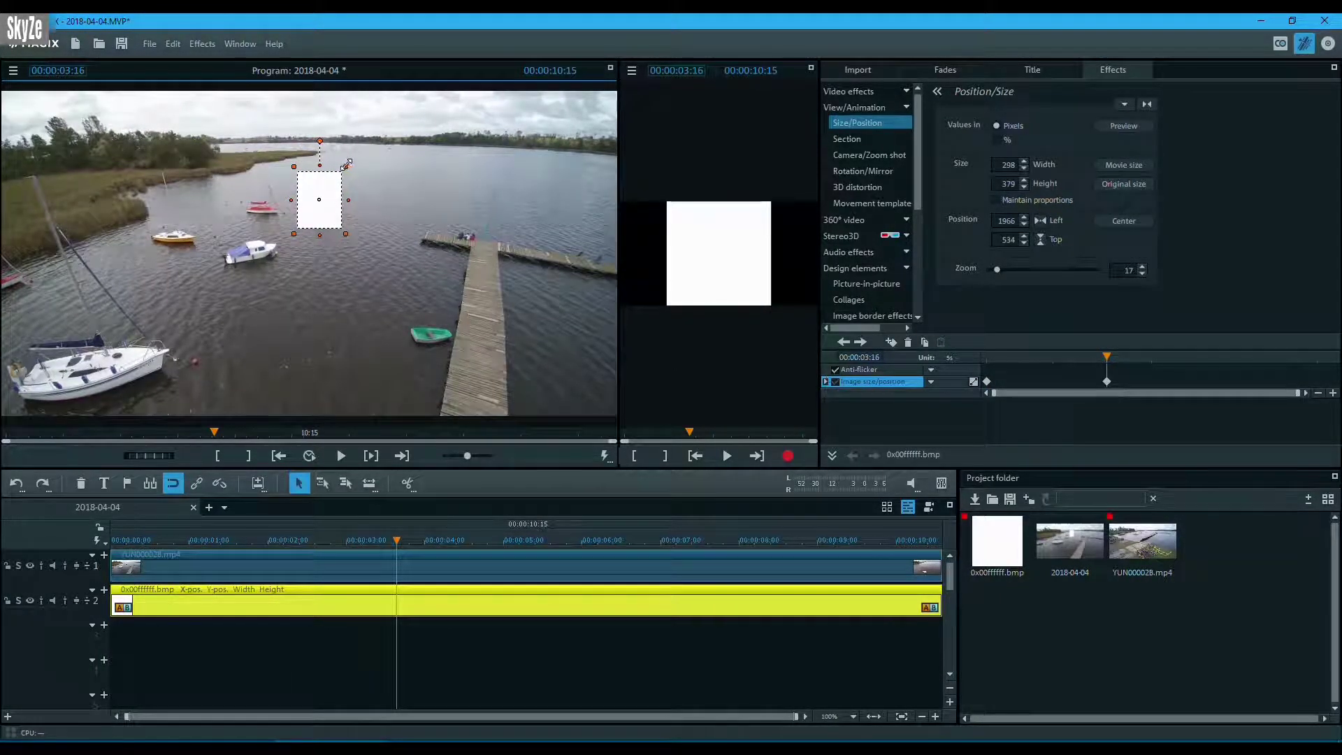
drag(1108, 356, 1251, 356)
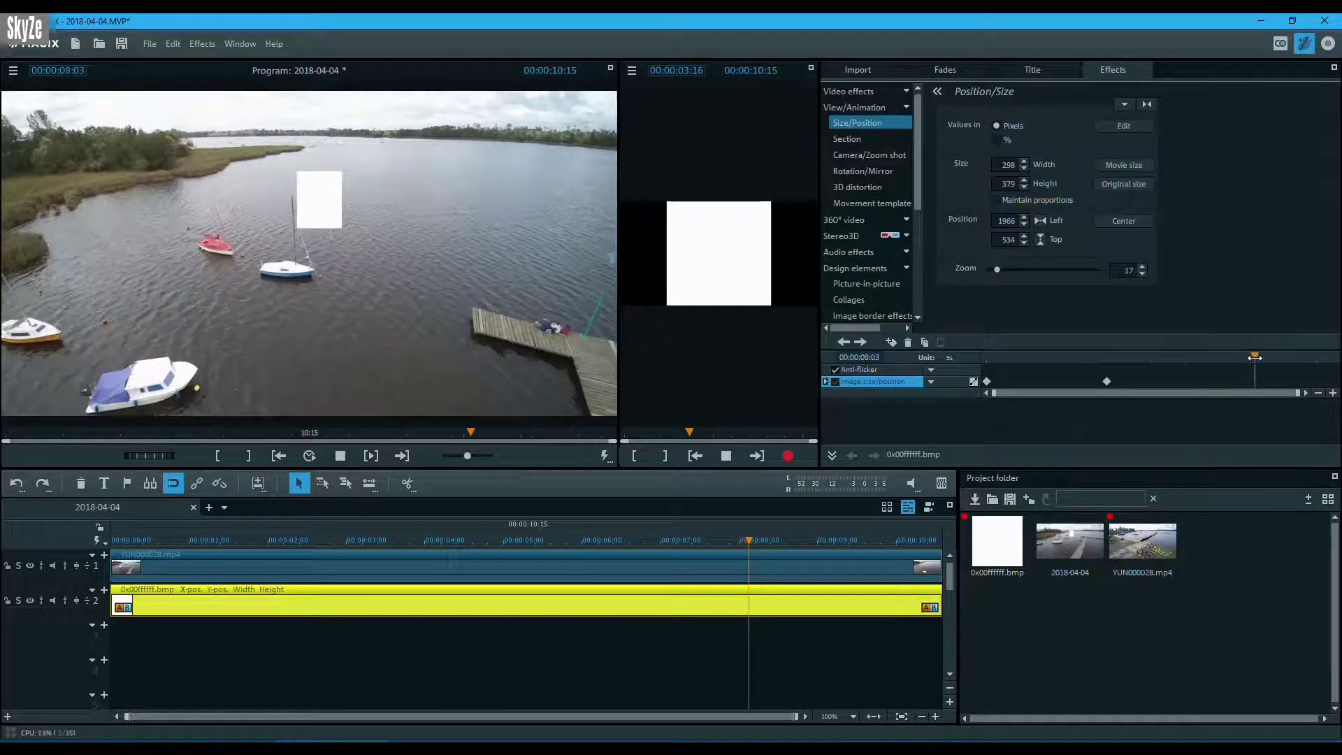
drag(324, 205, 339, 177)
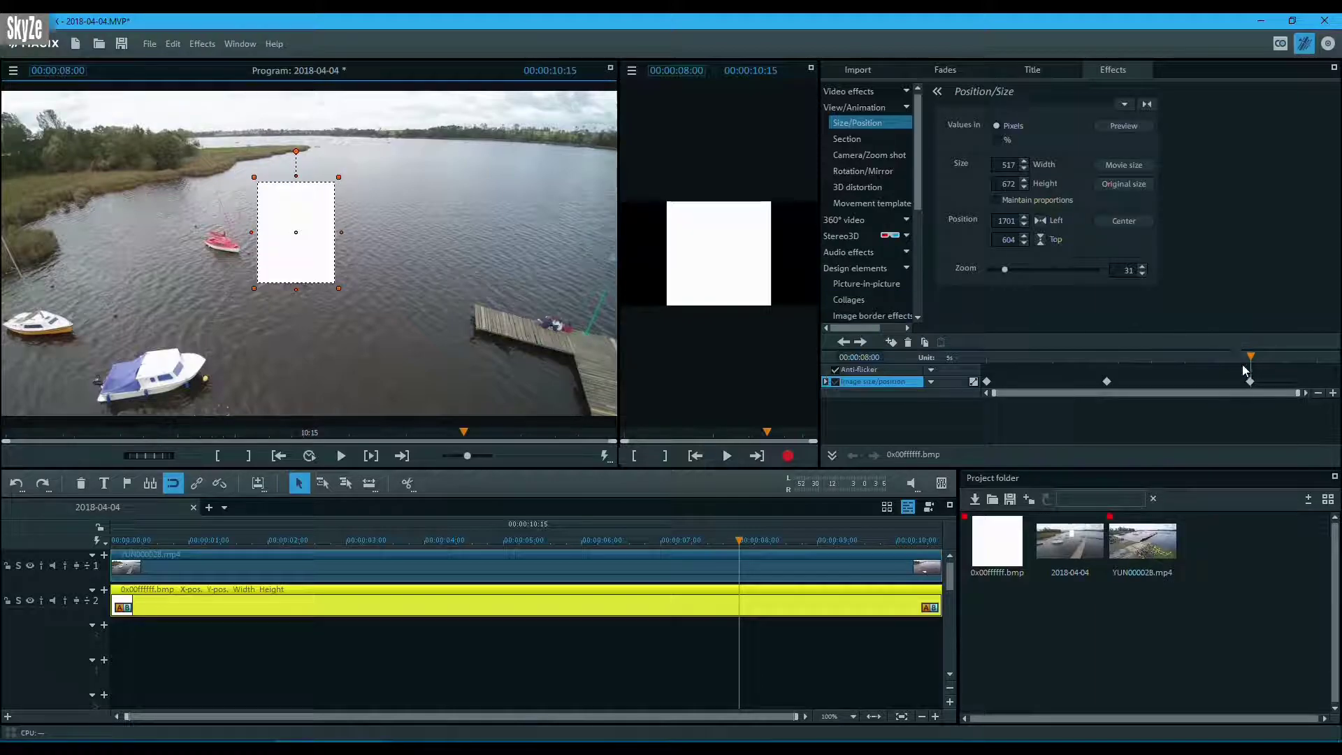
- At the clip's end, move and enlarge the box over the boat, then play back the tracking
drag(1249, 357, 1336, 357)
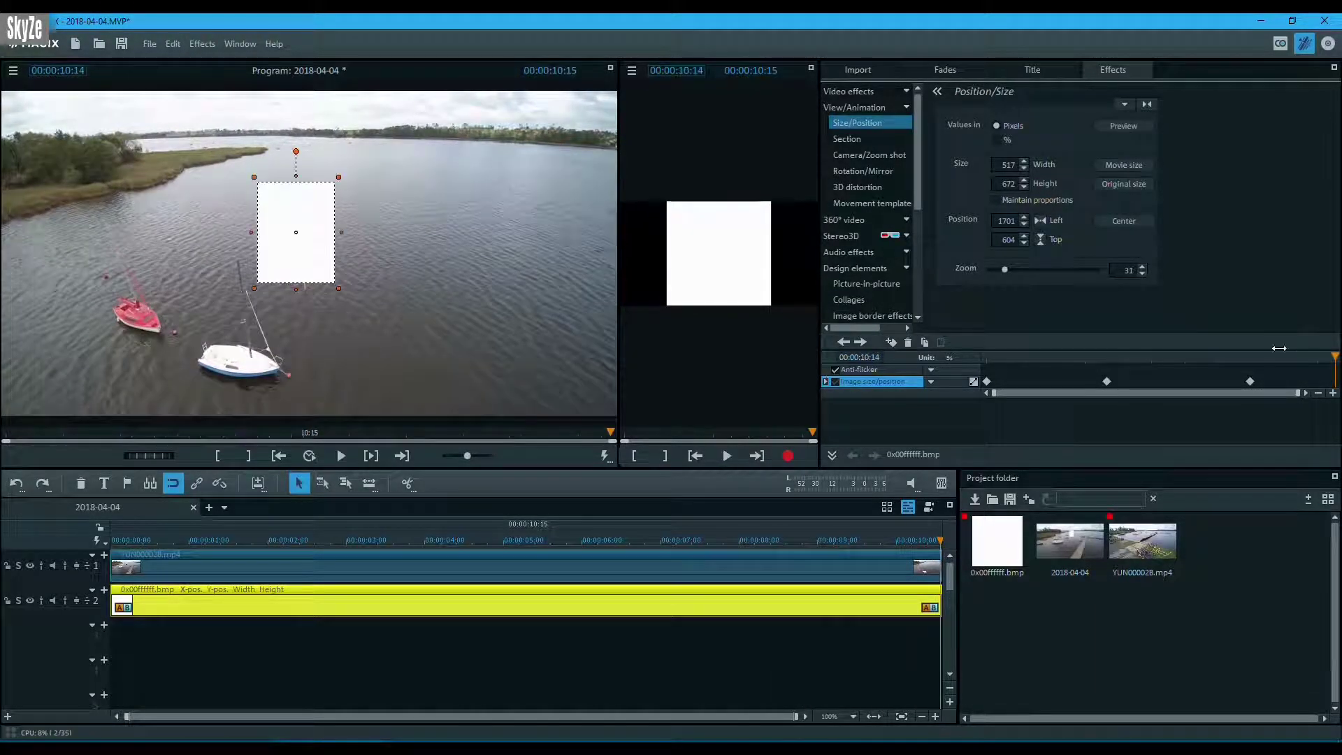
drag(301, 258, 235, 360)
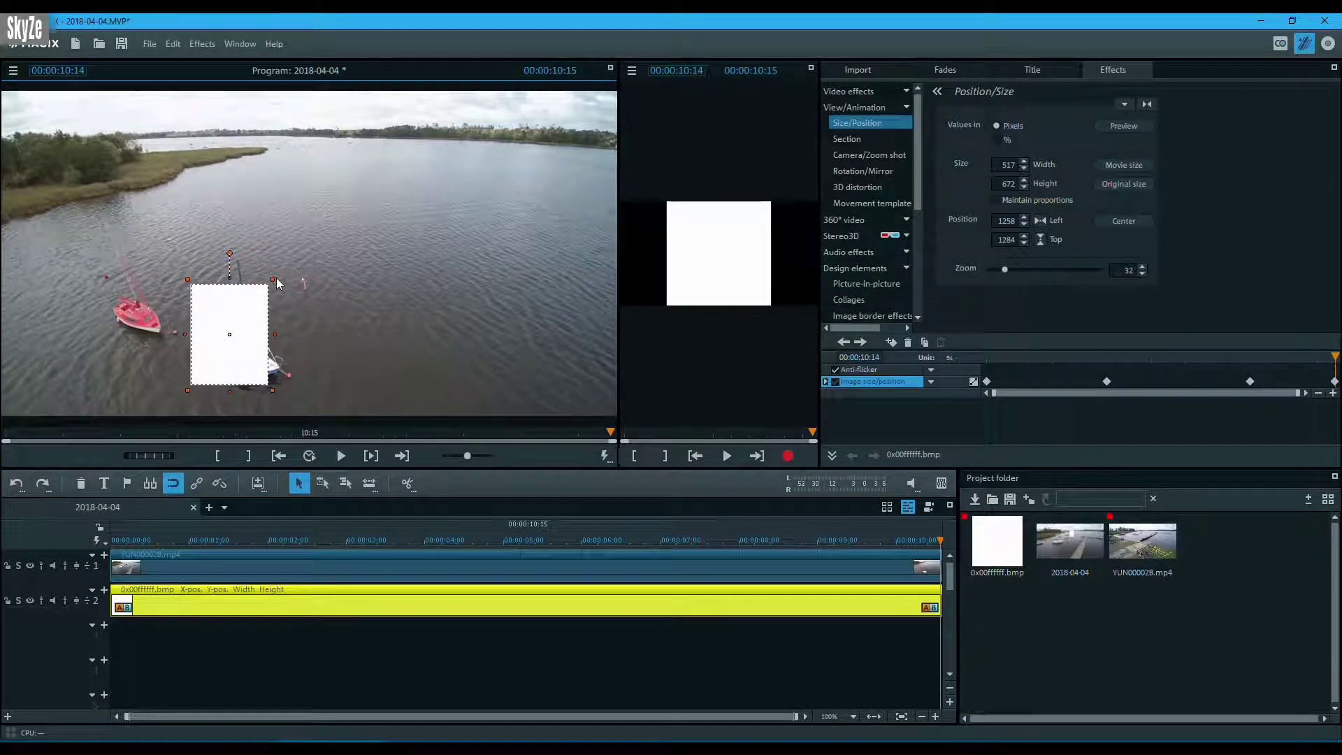
drag(276, 280, 312, 253)
key(Home)
key(space)
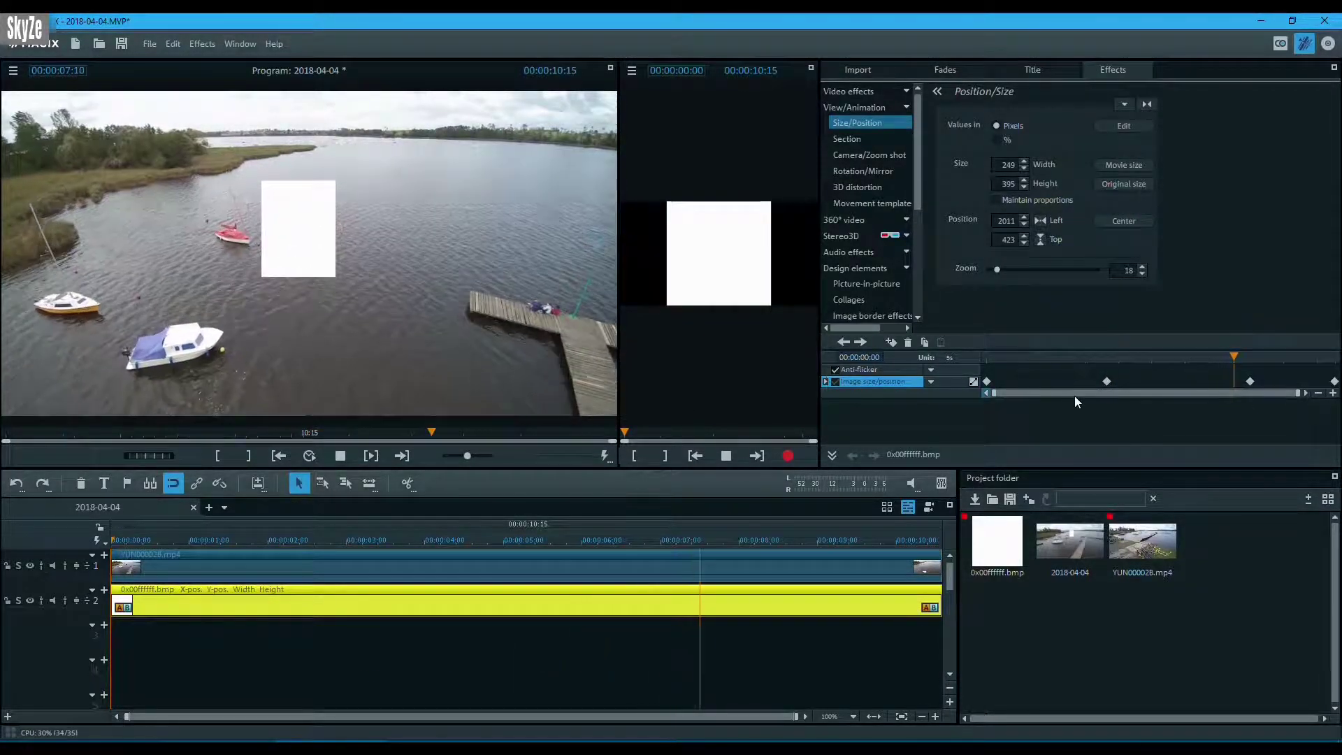
click(340, 455)
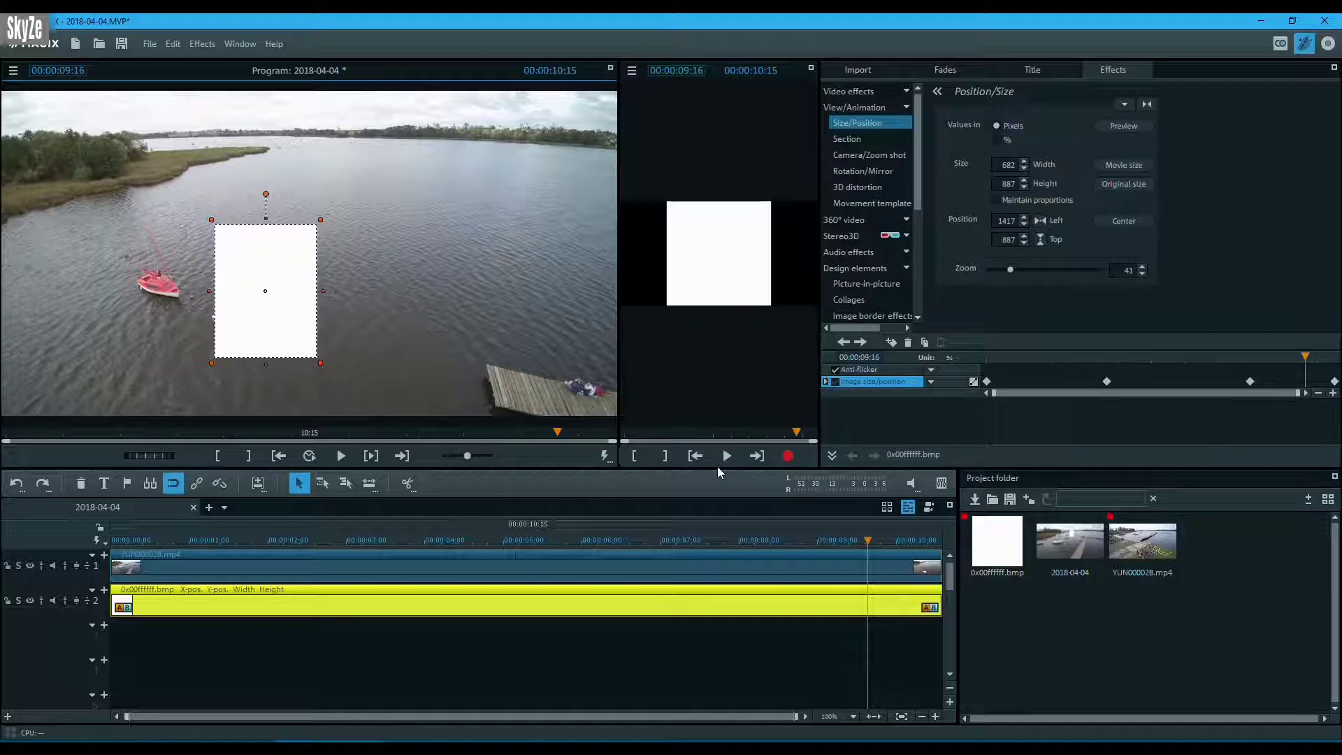
drag(867, 540, 111, 540)
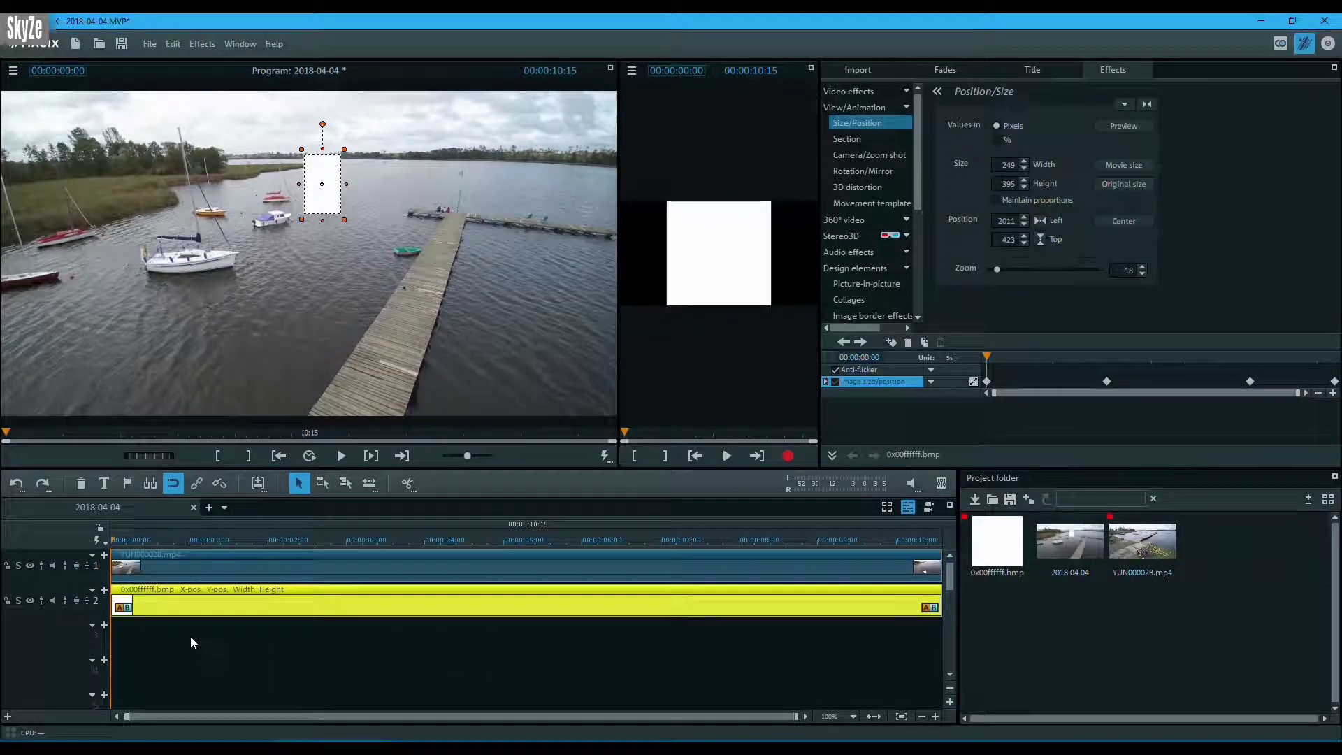
- Copy the drone video clip from track 1 to the start of track 3
click(337, 569)
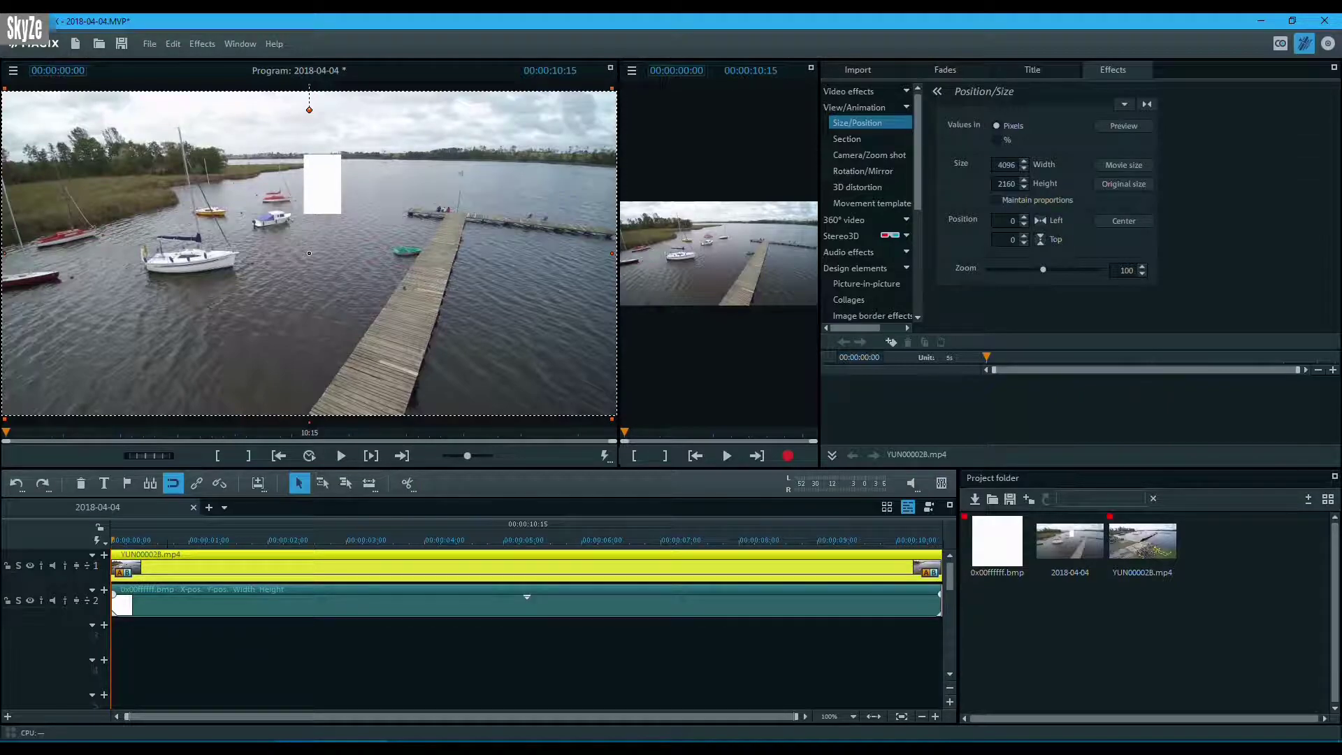
drag(527, 567, 598, 640)
drag(413, 638, 273, 637)
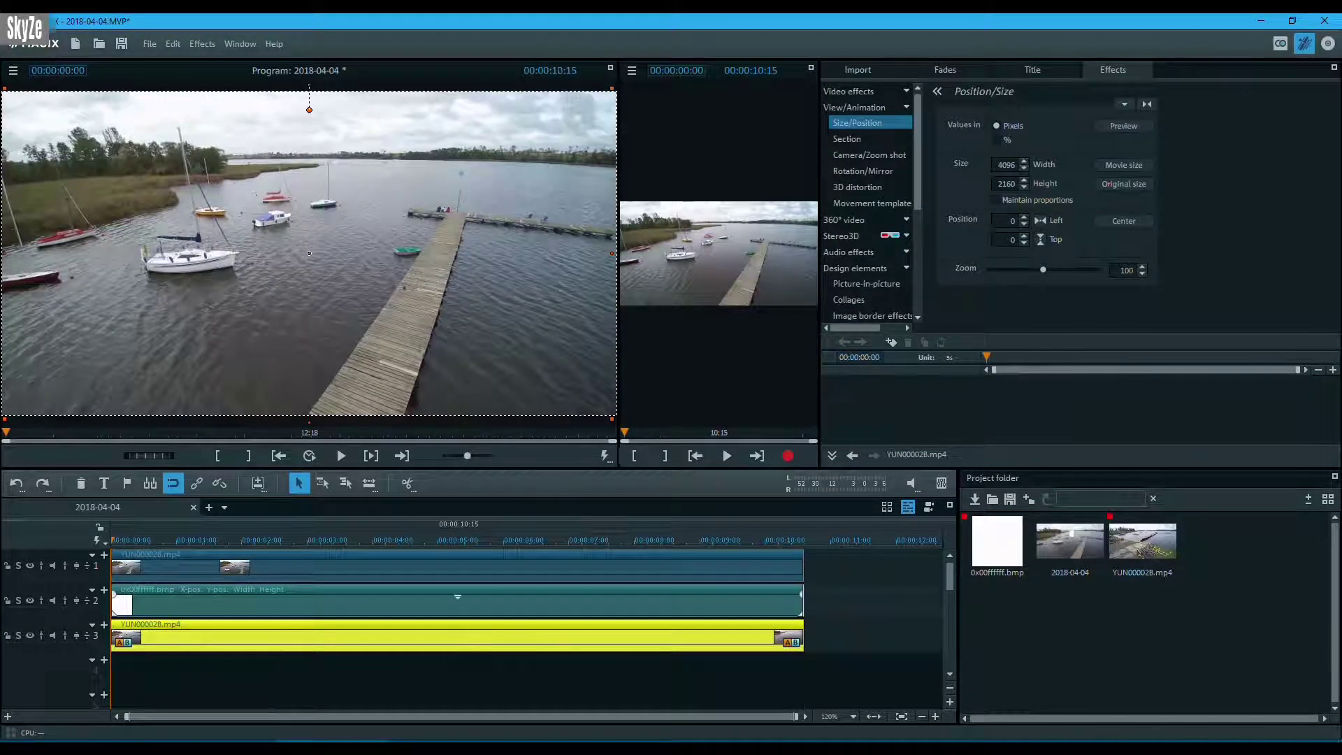
- Scrub through the opening to check, then select the white window clip on track 2
click(273, 568)
drag(138, 542, 228, 544)
key(space)
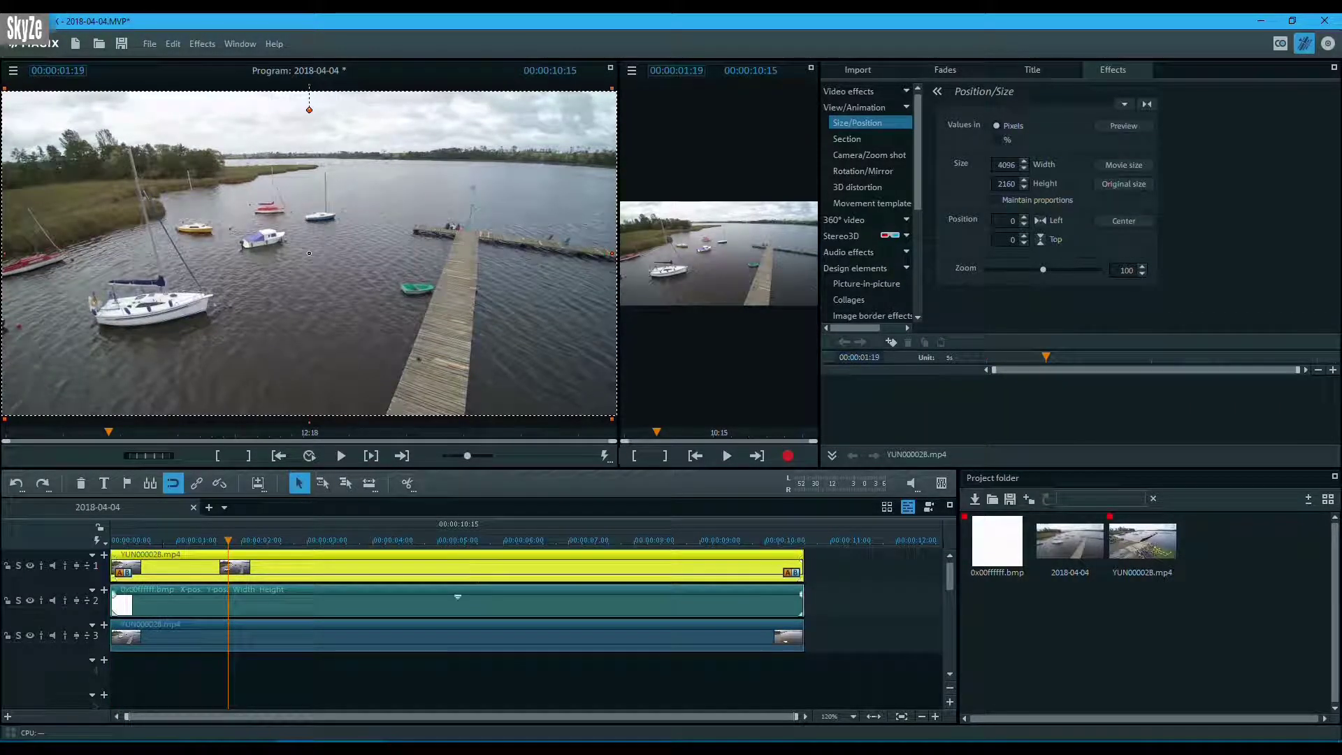
click(280, 603)
drag(228, 544, 120, 546)
key(space)
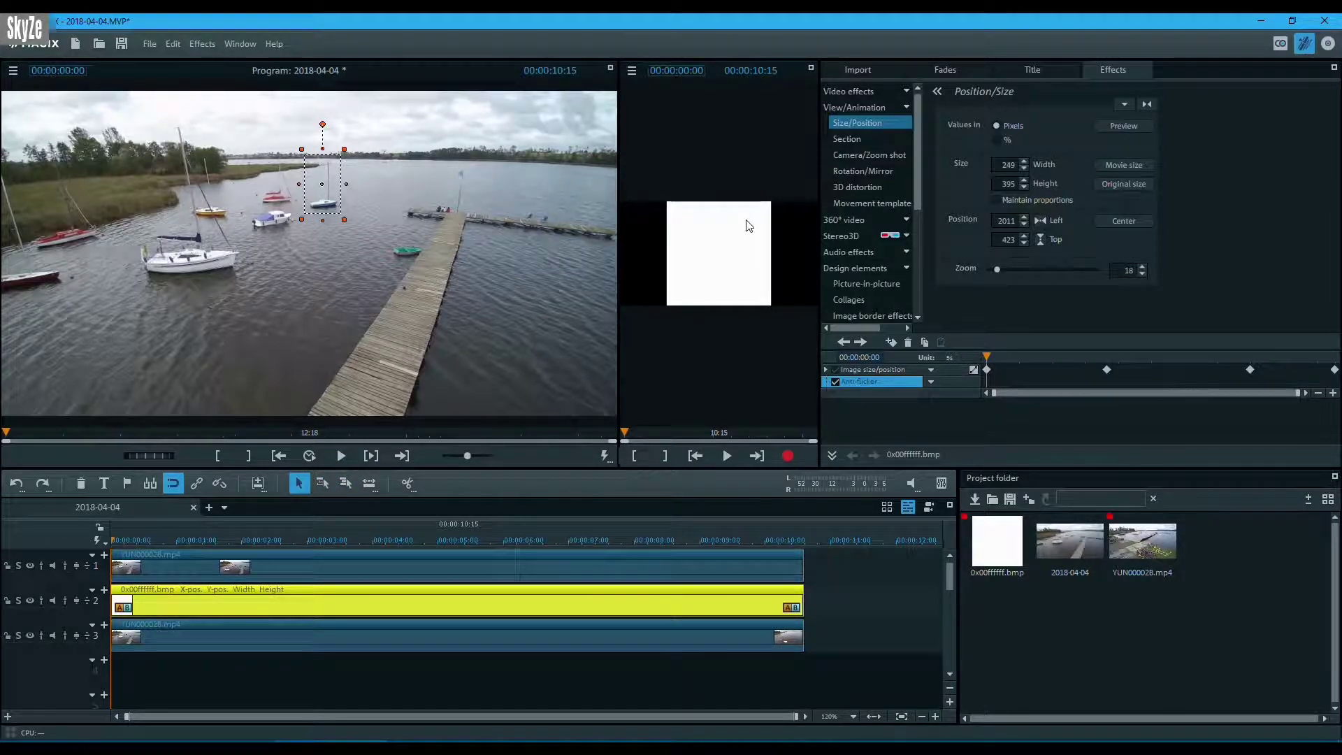
- Apply Chroma key to the white clip with Alpha as the hidden colour
click(898, 107)
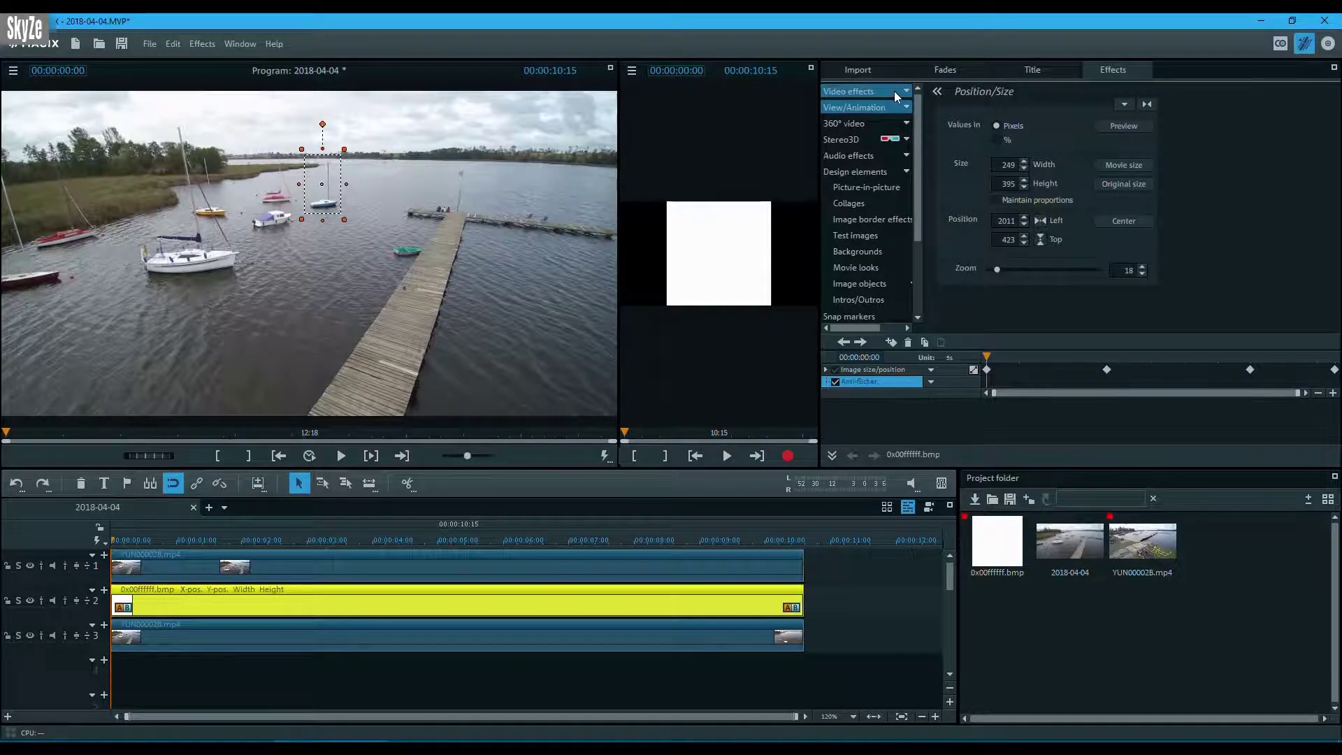
click(894, 91)
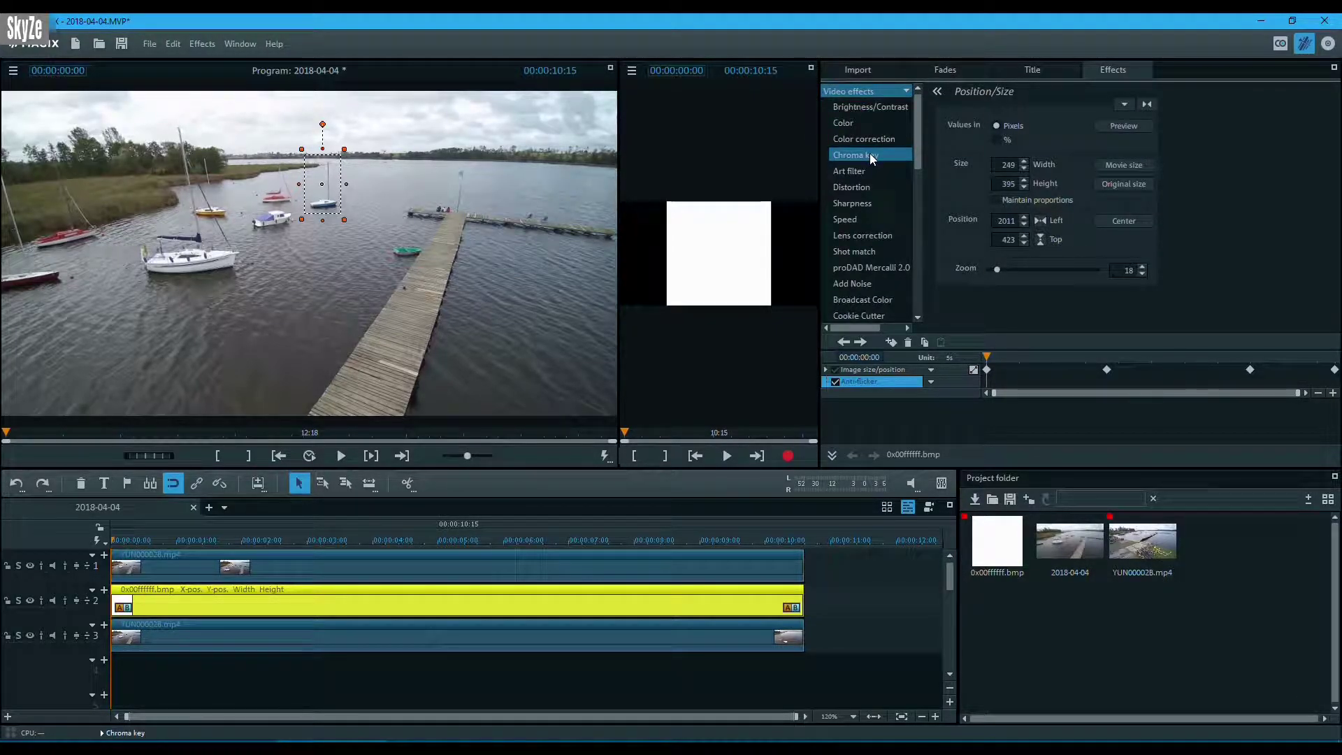
click(890, 155)
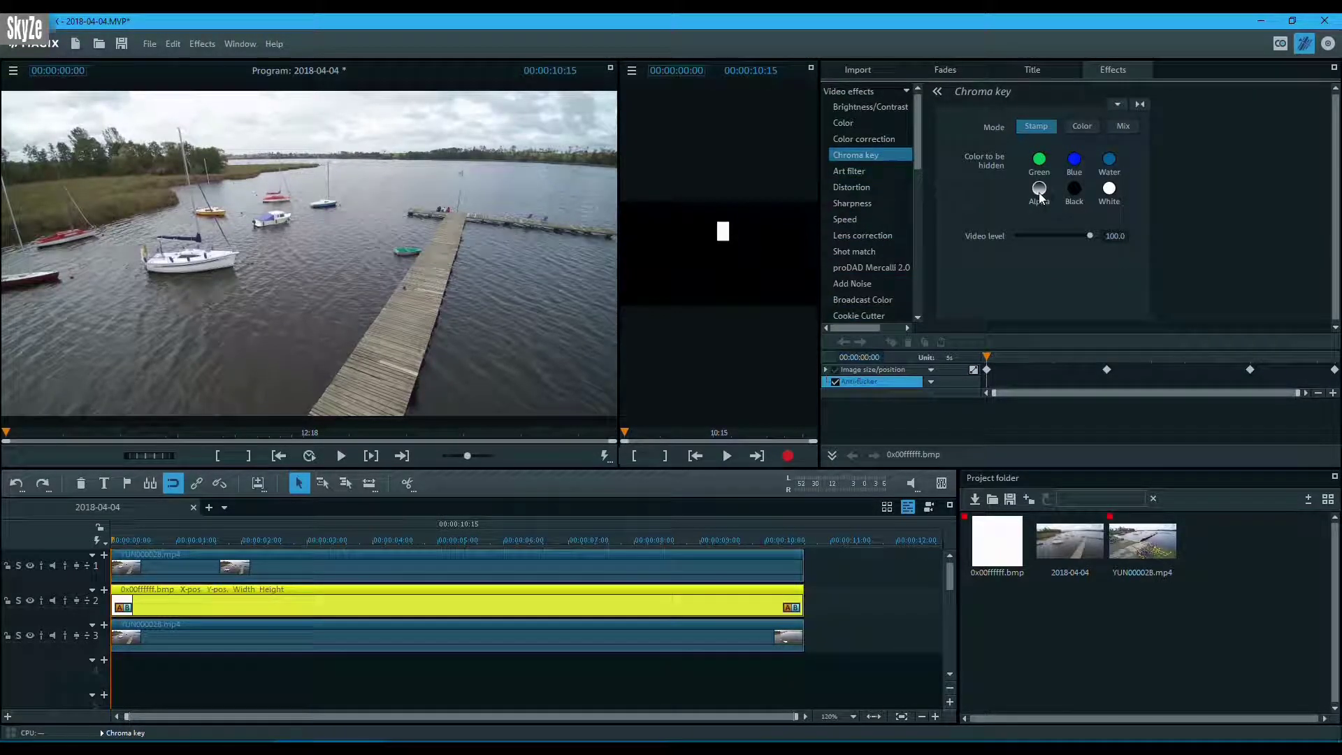
click(1039, 189)
key(space)
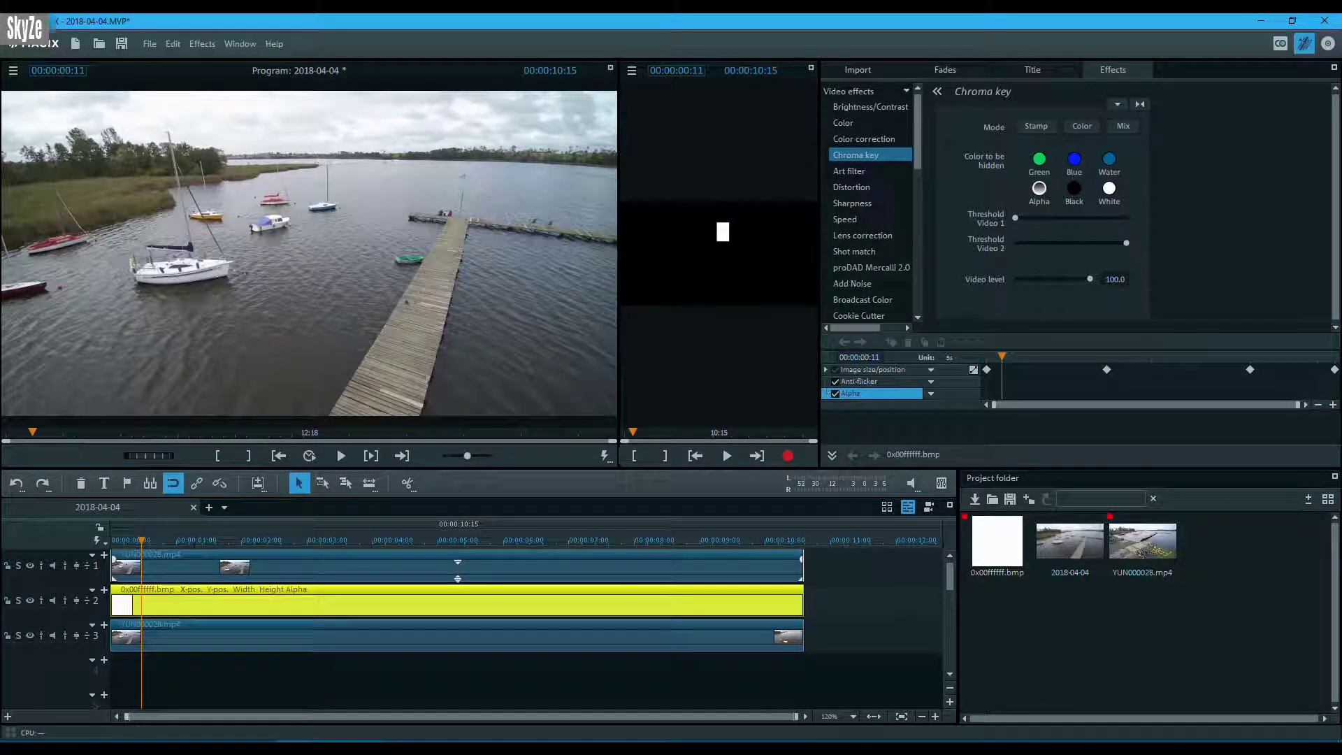
- Lower track 1's opacity to preview the spotlight look, then restore it to full
click(145, 557)
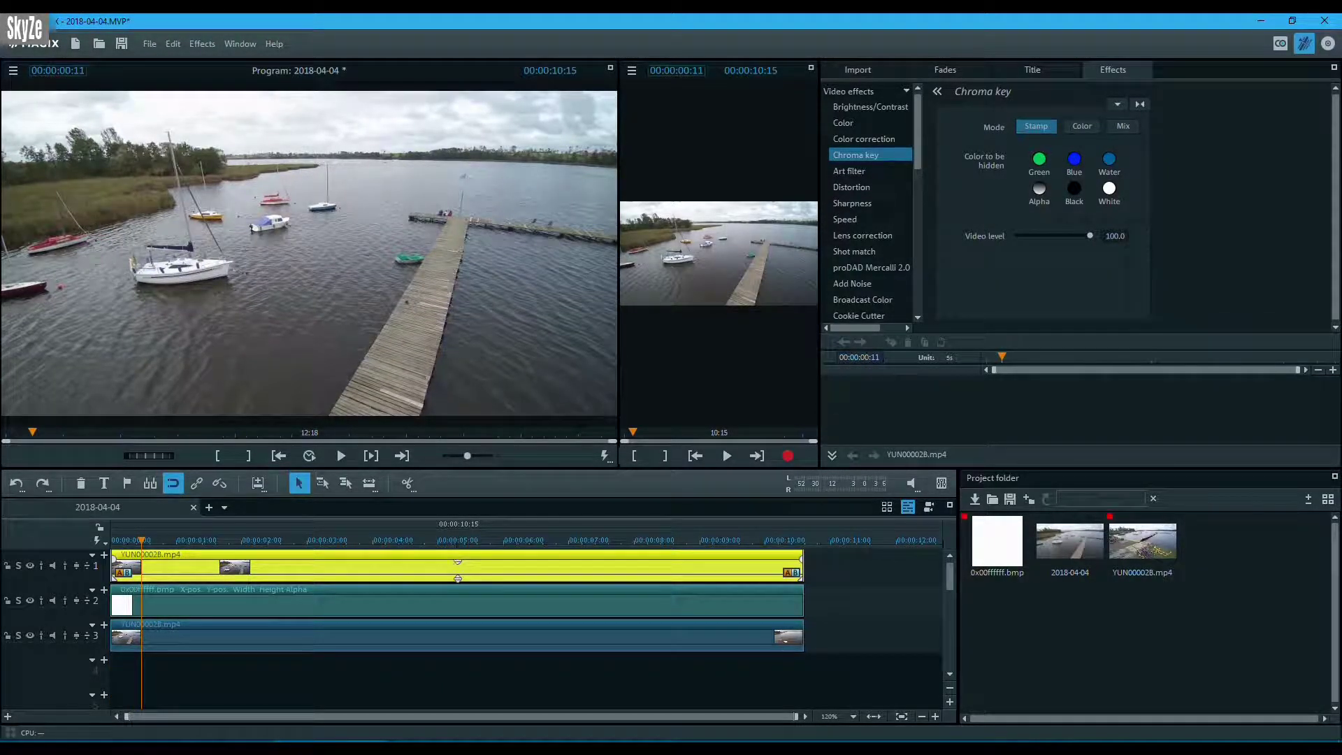
drag(460, 560, 458, 575)
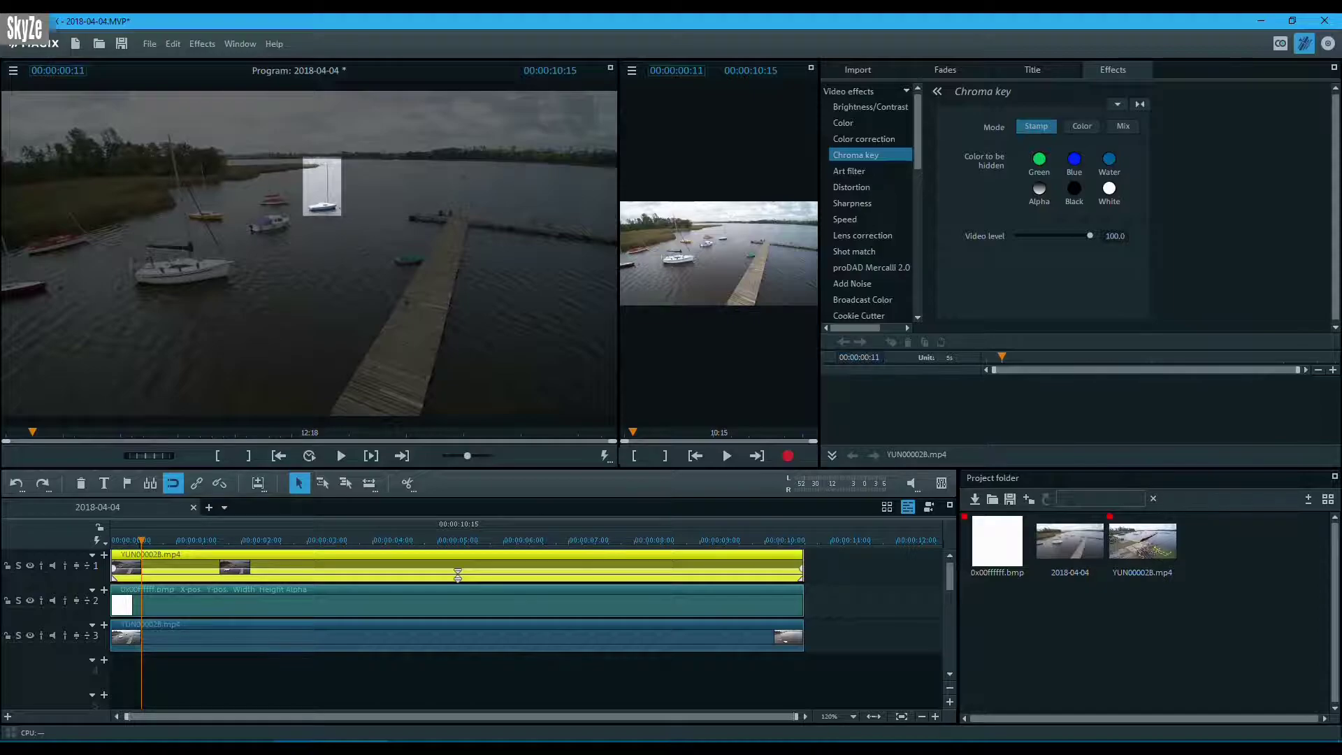
click(112, 539)
click(338, 457)
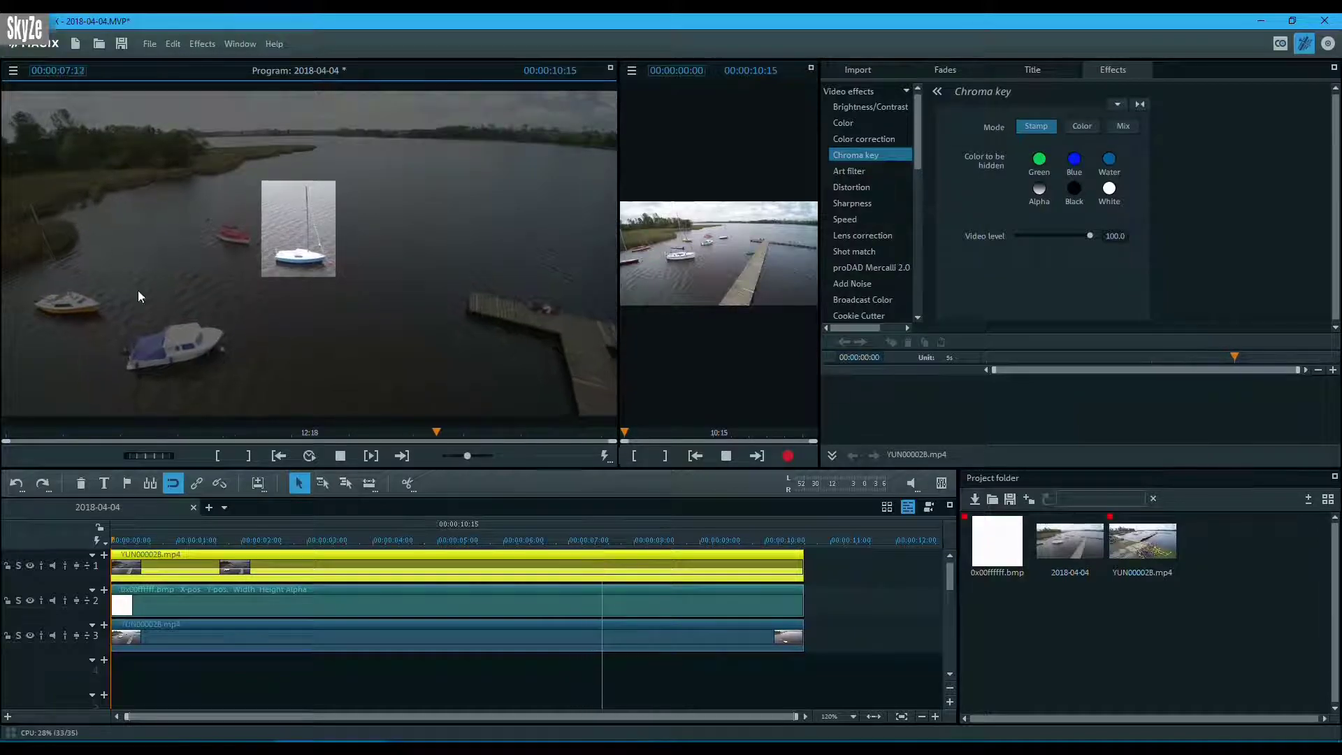
click(341, 456)
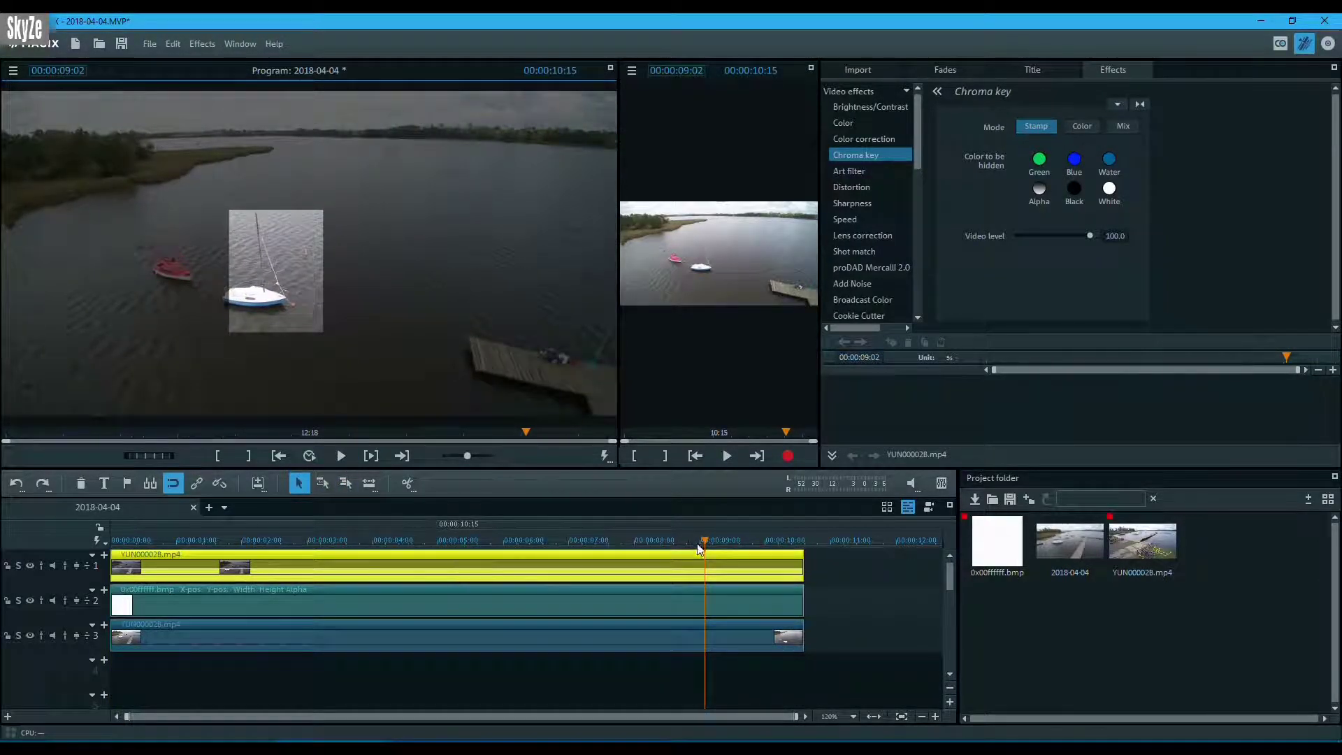
drag(705, 539, 65, 566)
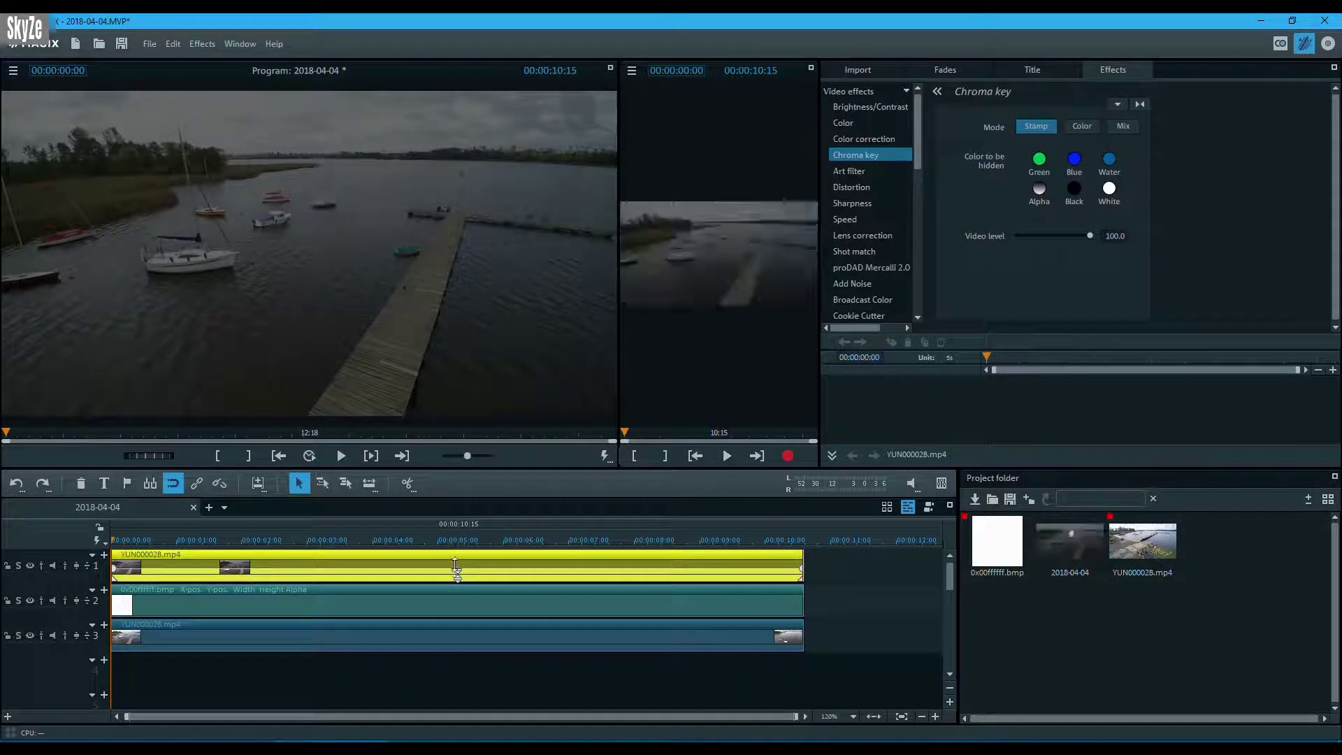
drag(456, 570, 457, 555)
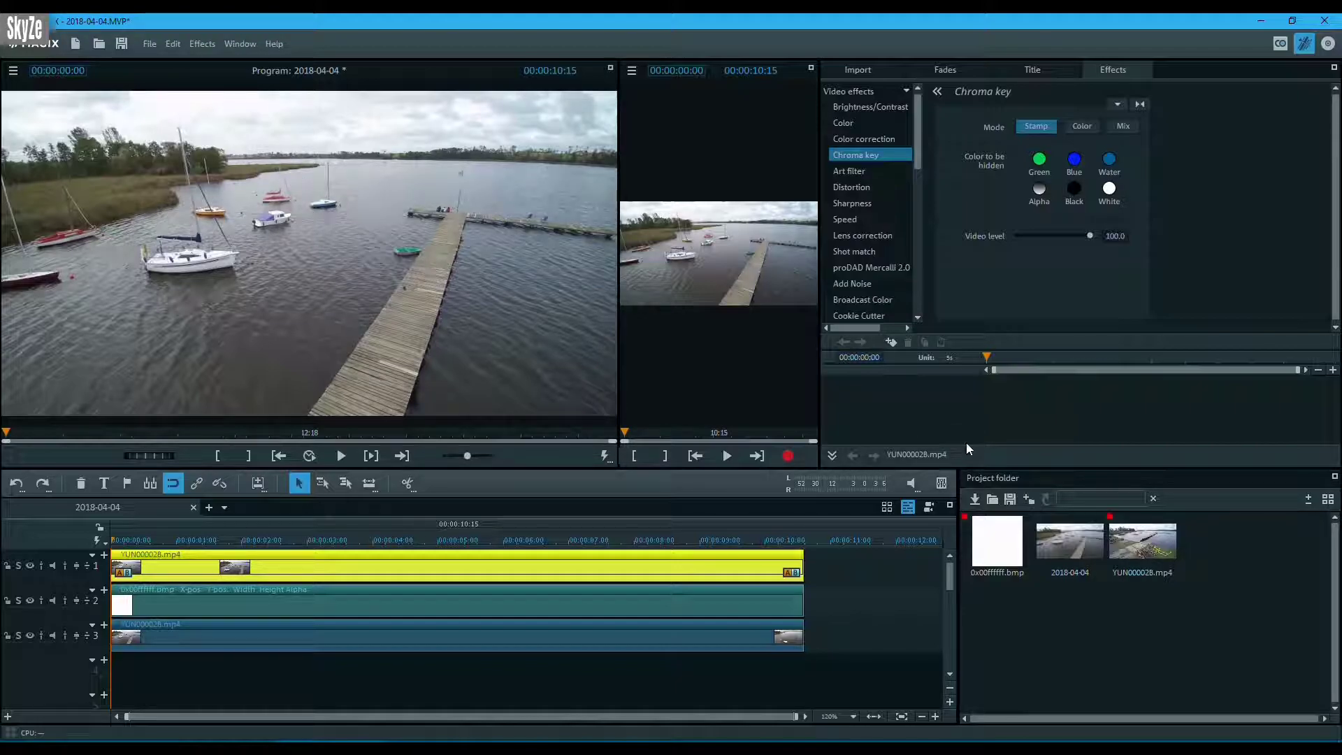
- Keyframe Video level at 1:09 and drop it to about 73 at 2:06, then preview
click(891, 342)
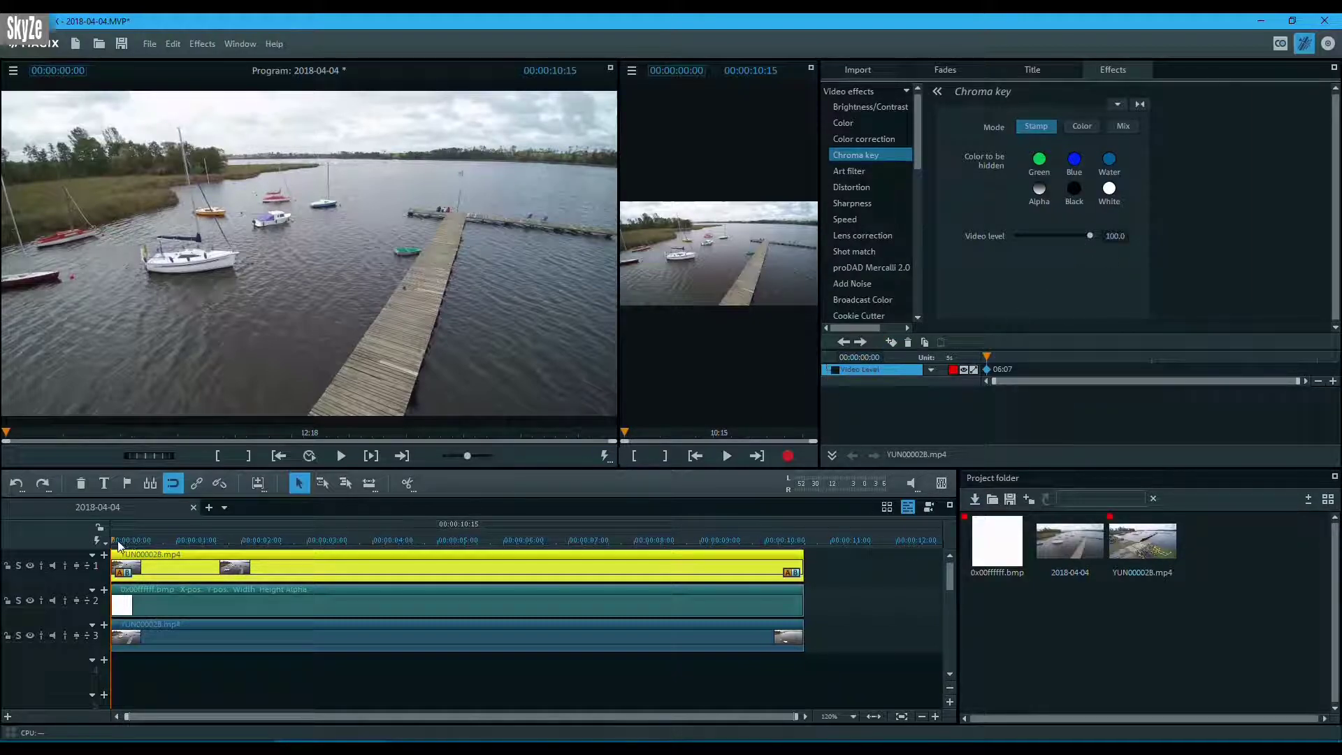
drag(110, 540, 203, 541)
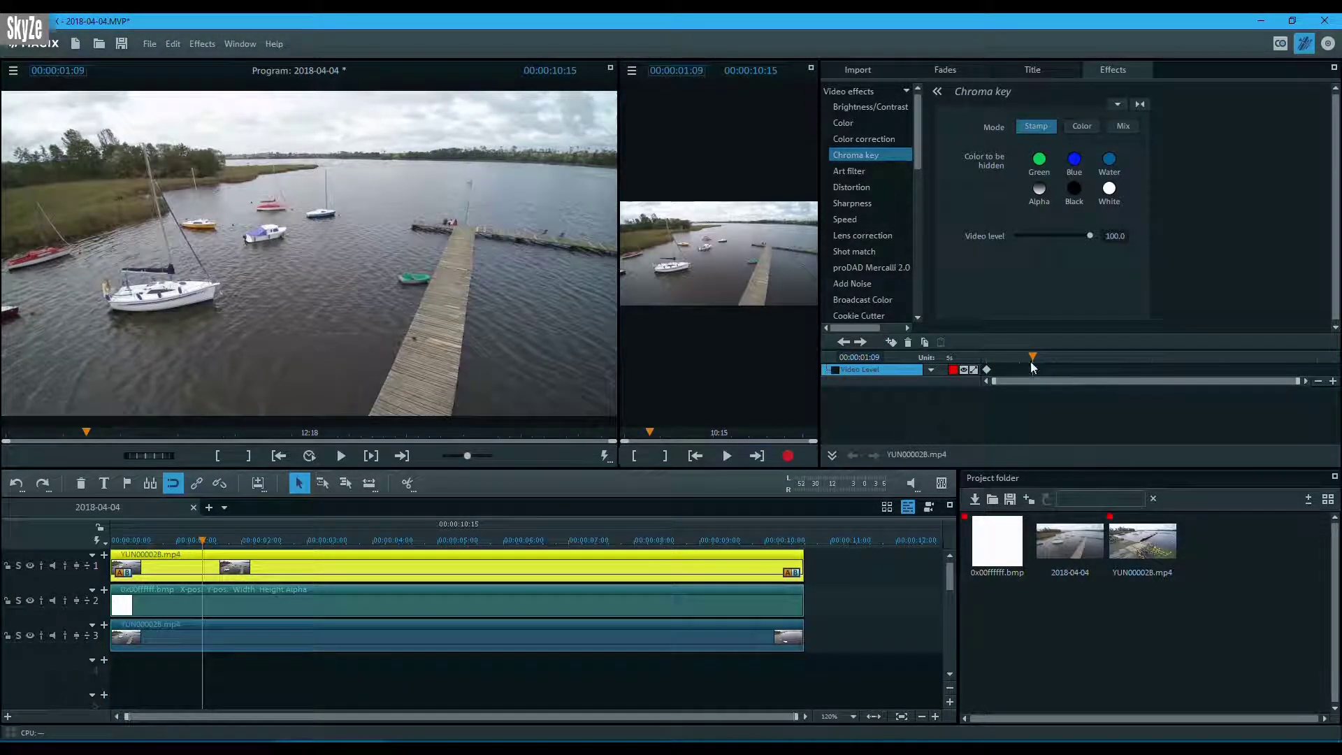
click(886, 342)
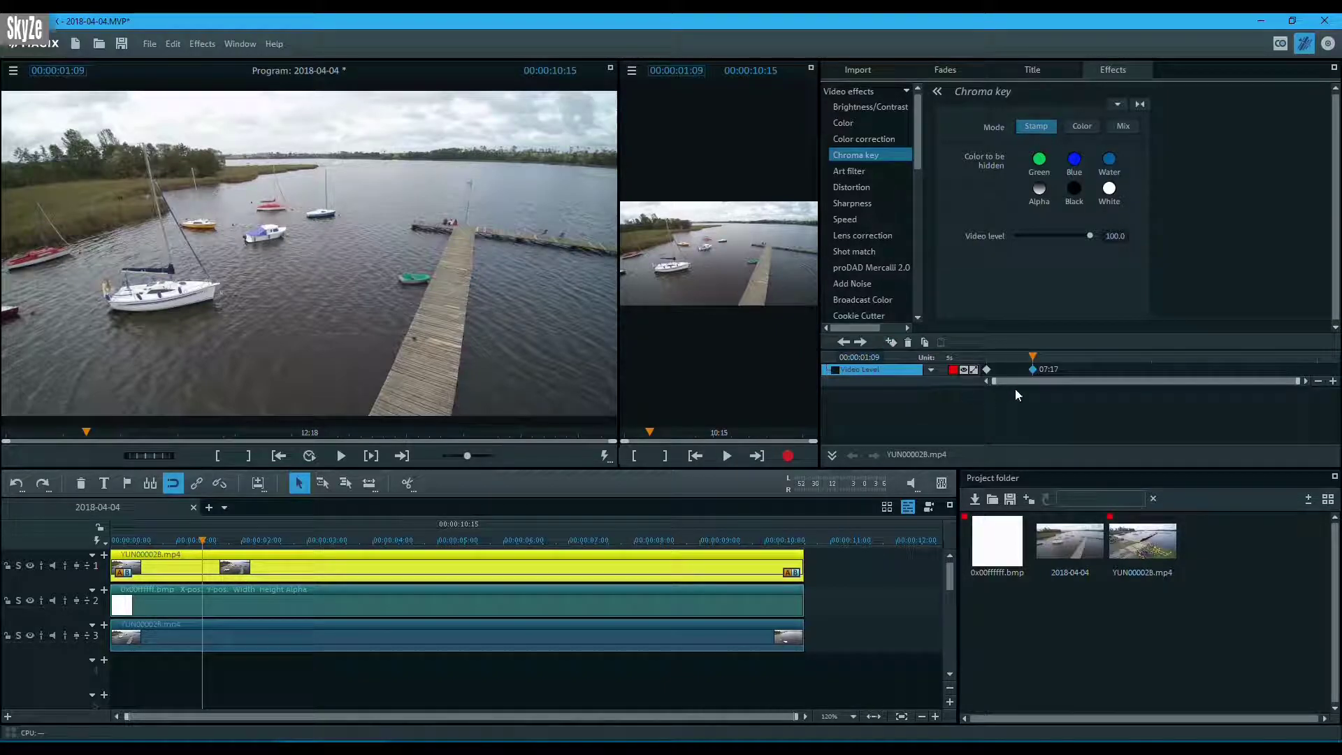
drag(1035, 357, 1067, 359)
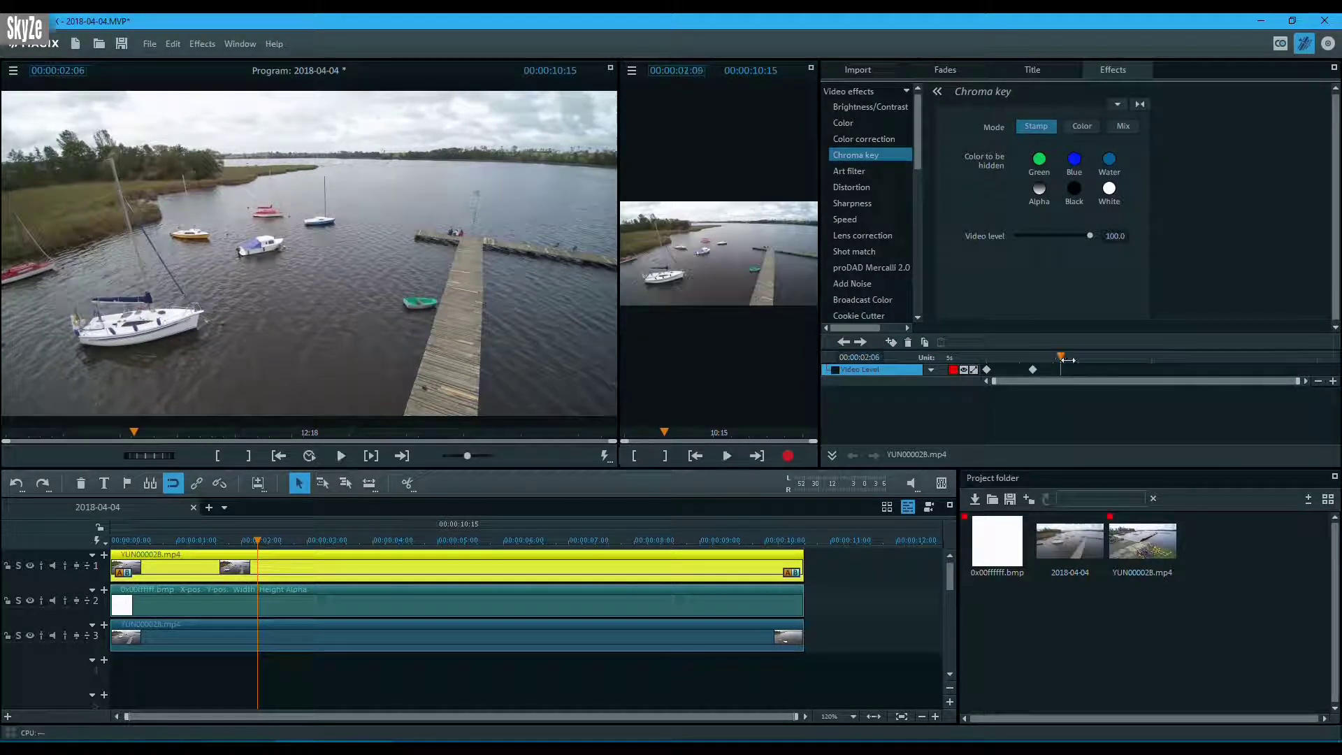
drag(1089, 234, 1063, 239)
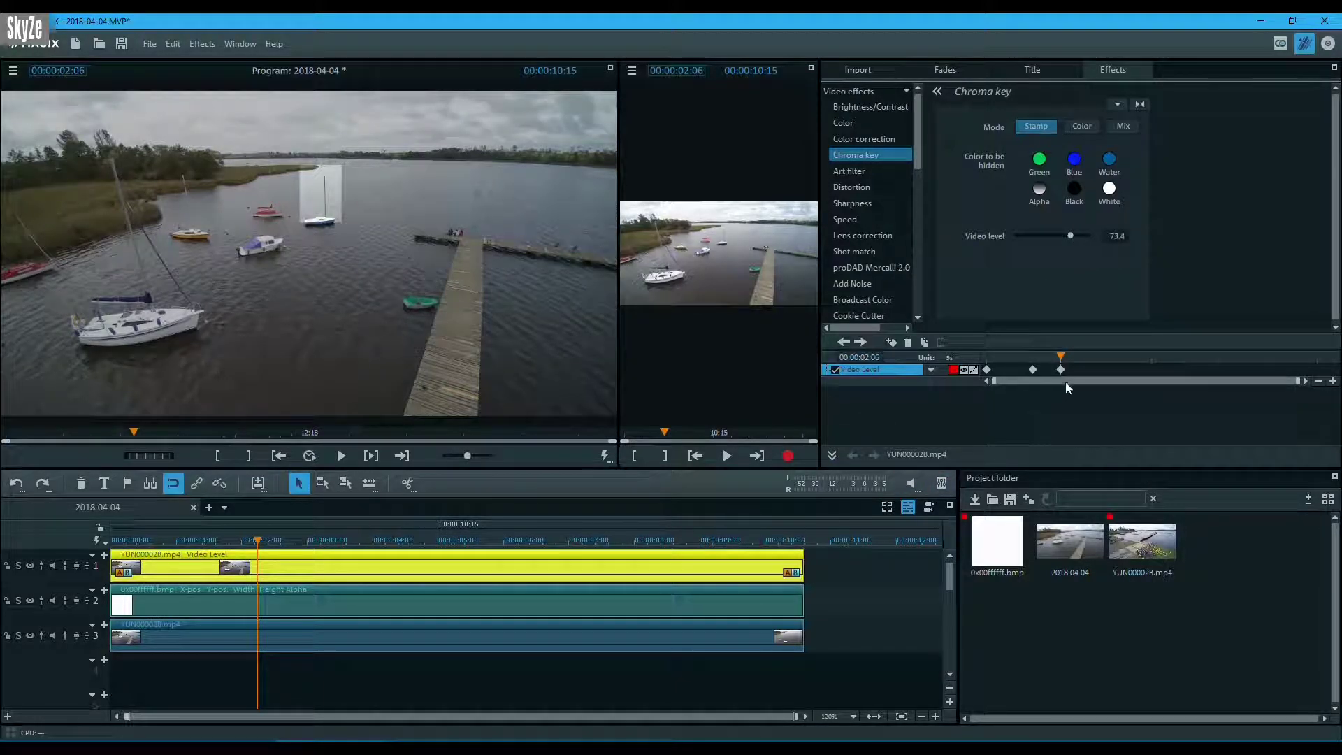
drag(258, 540, 112, 543)
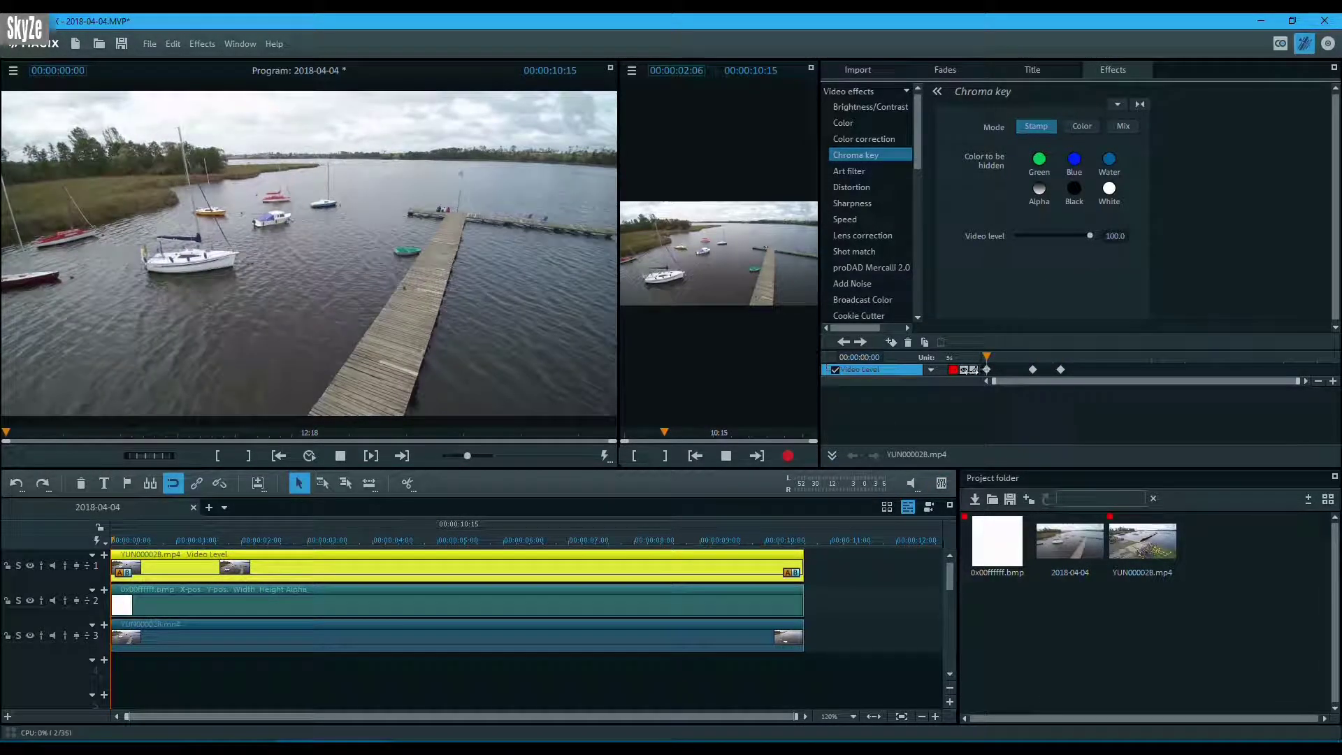
click(341, 455)
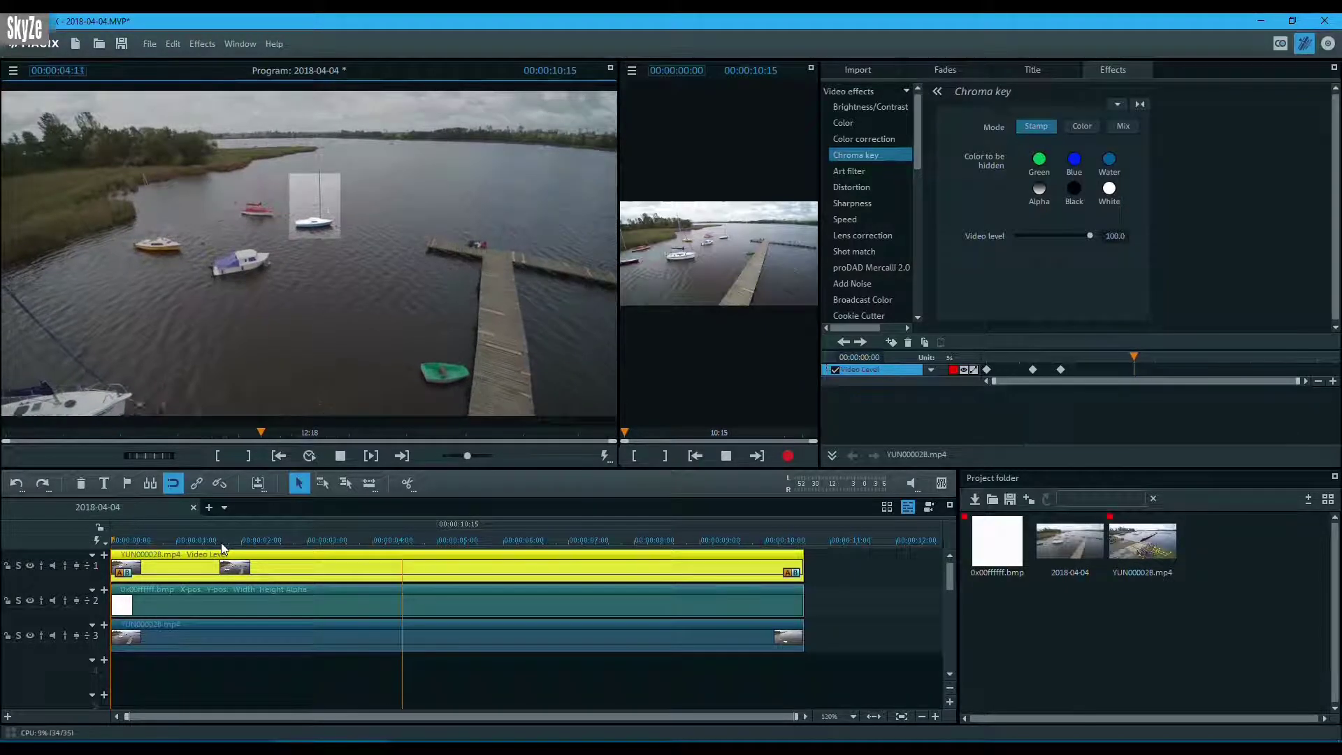
key(space)
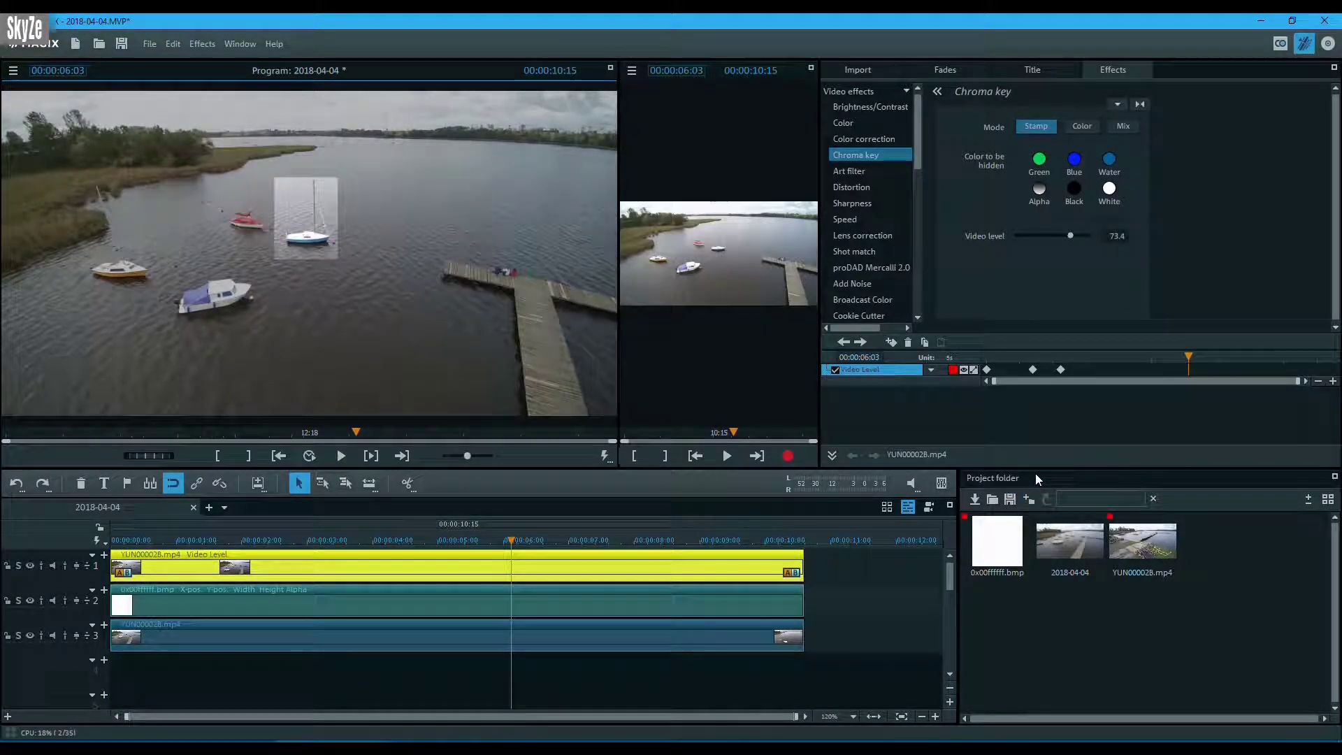
- Add Video level keyframes at 6:03 and 6:21 raising it back to 100, then review the fade-out
click(892, 341)
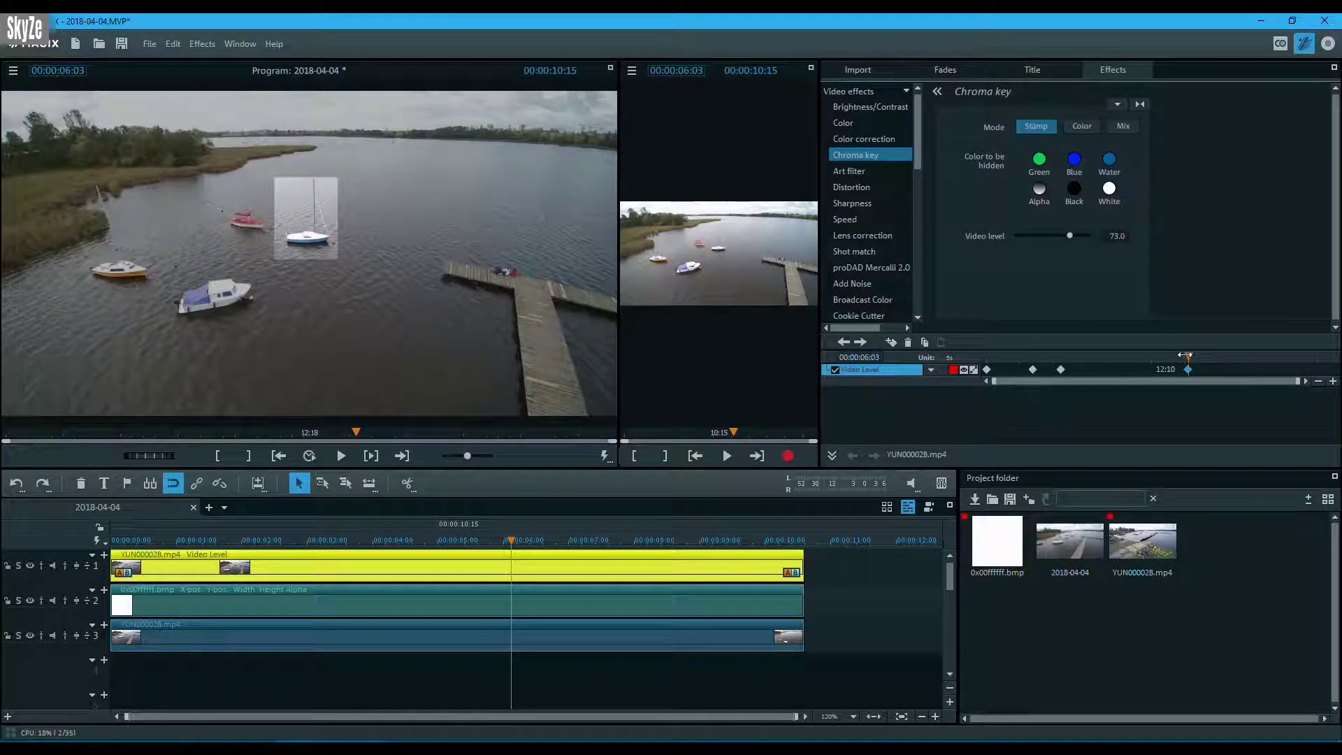
drag(1187, 356, 1213, 358)
drag(1070, 236, 1110, 237)
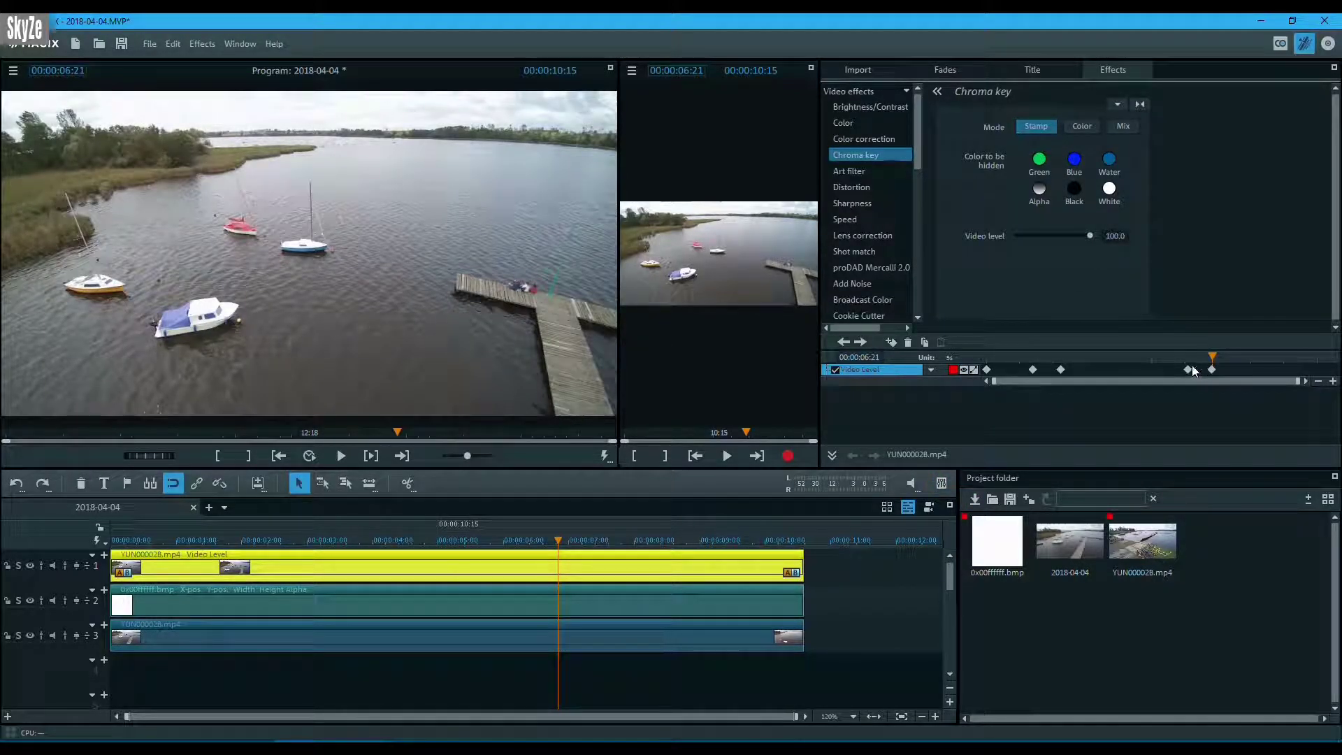
click(526, 543)
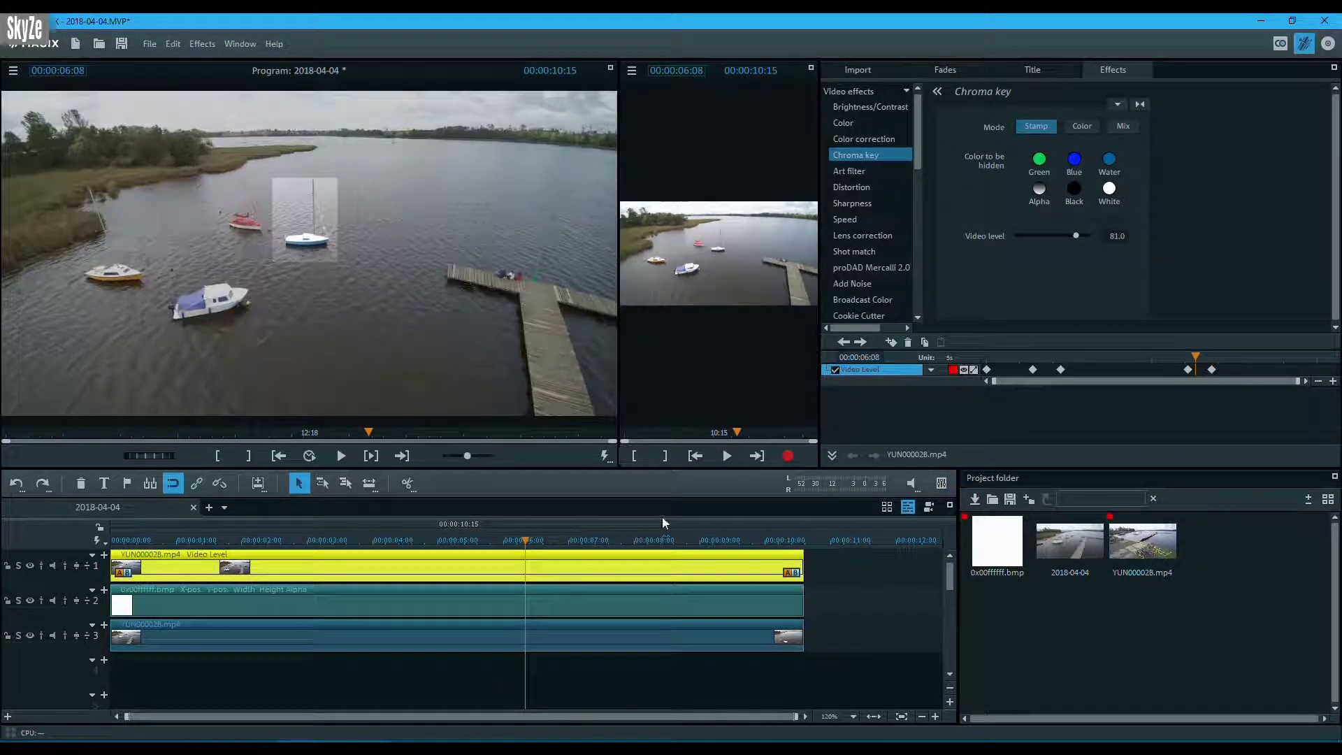
click(493, 544)
key(space)
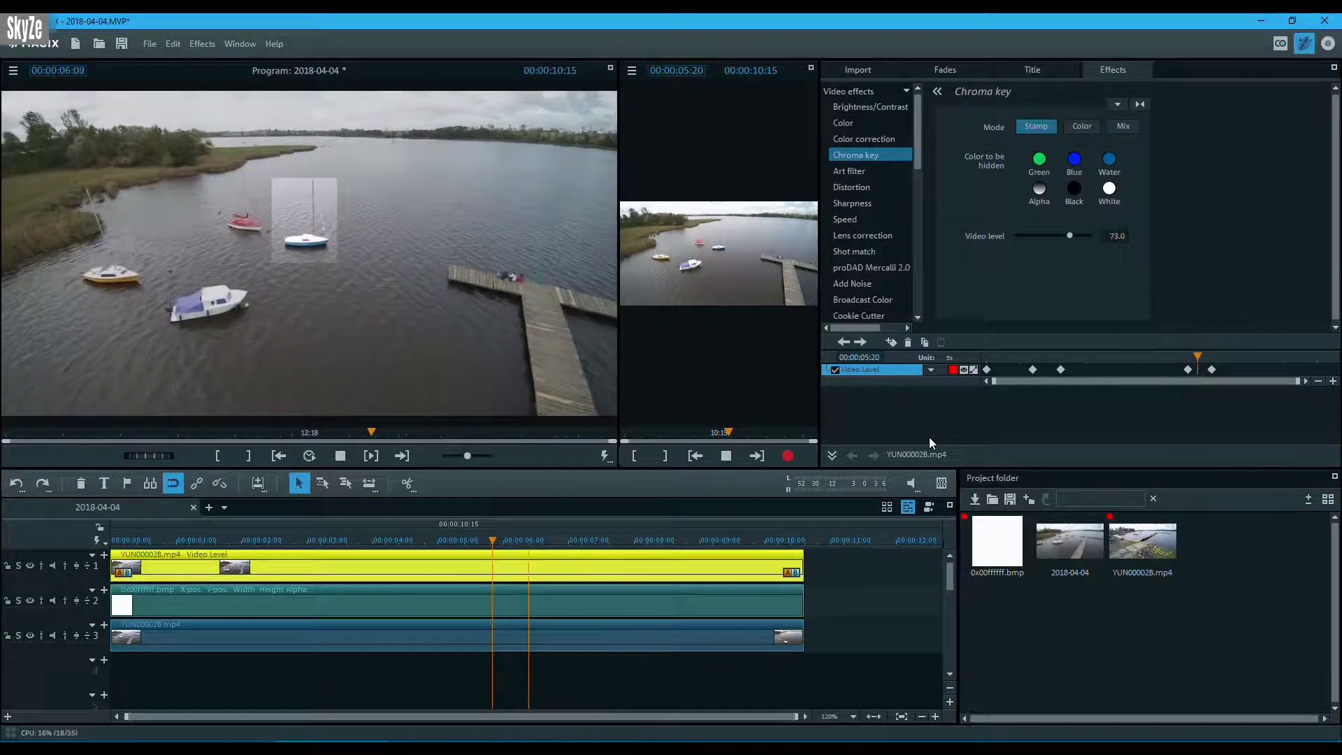
key(space)
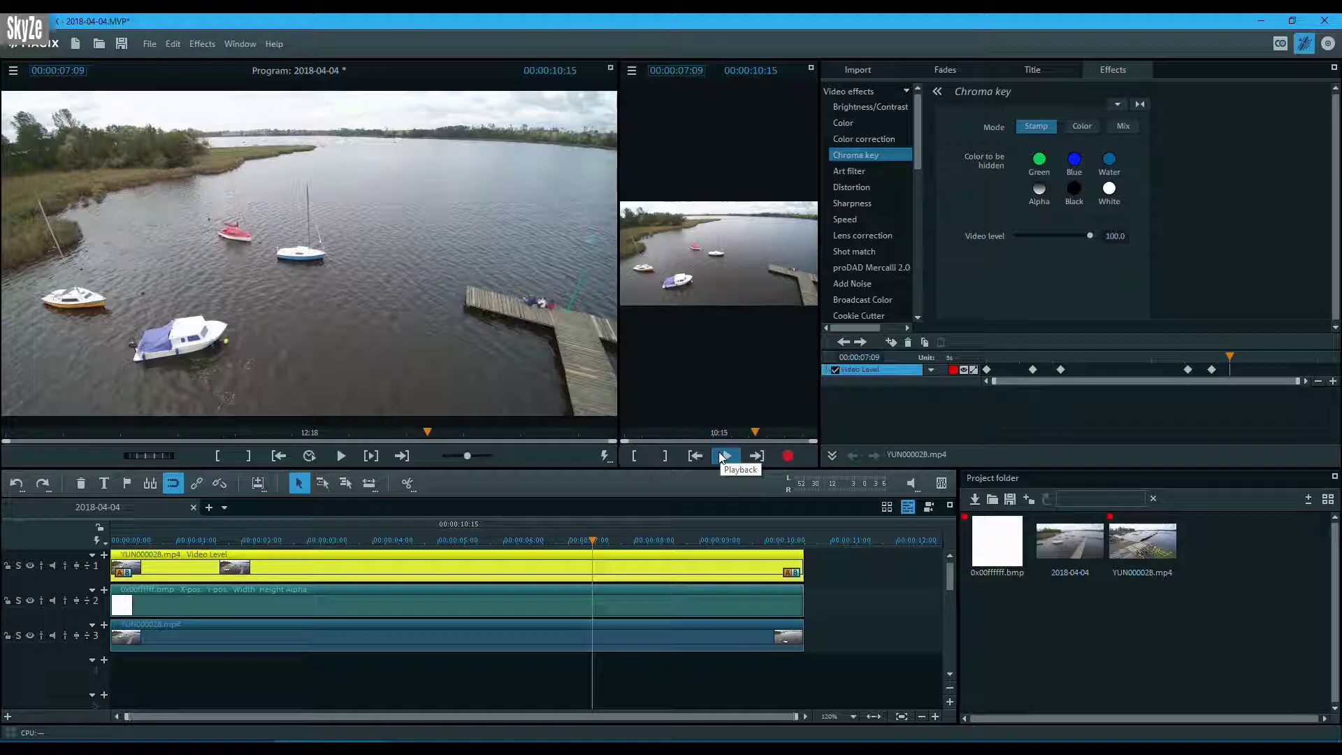
- Undo the Video level keyframes, then scrub the footage between about 01:01 and 04:08
click(15, 487)
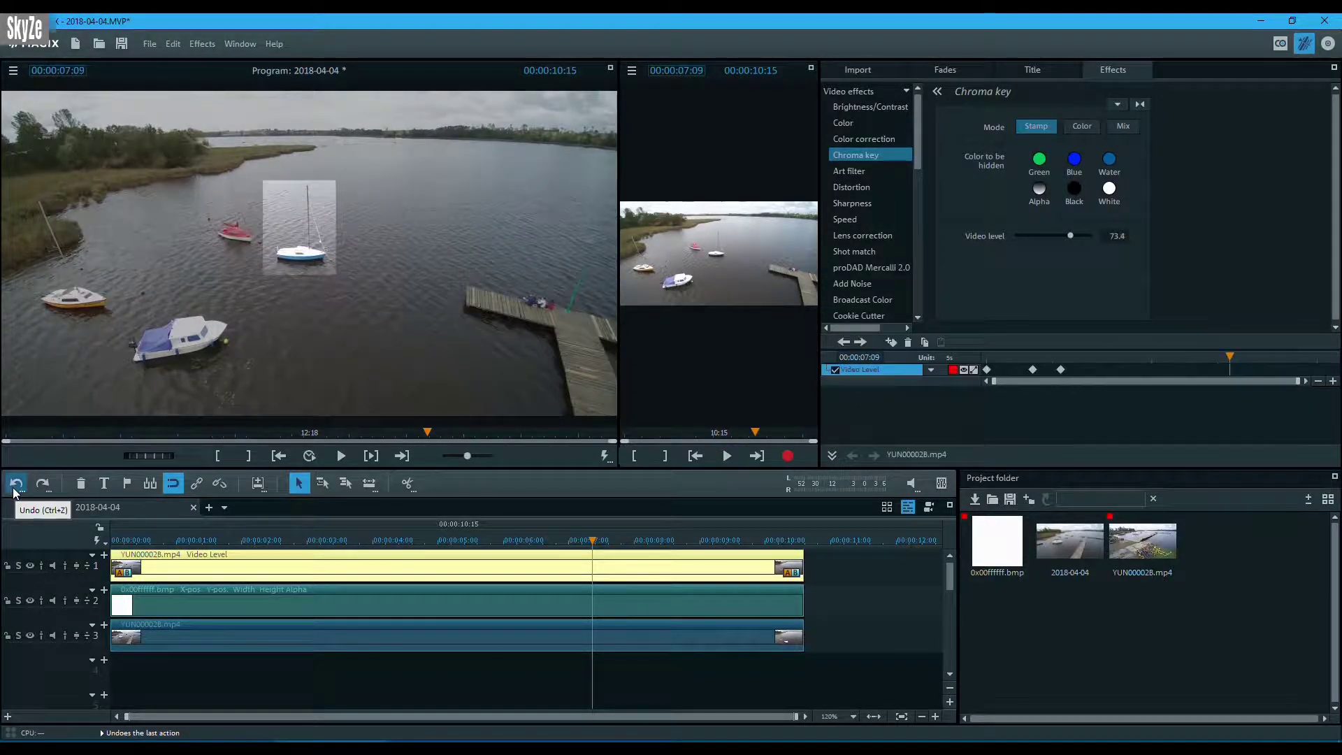
click(16, 485)
click(15, 487)
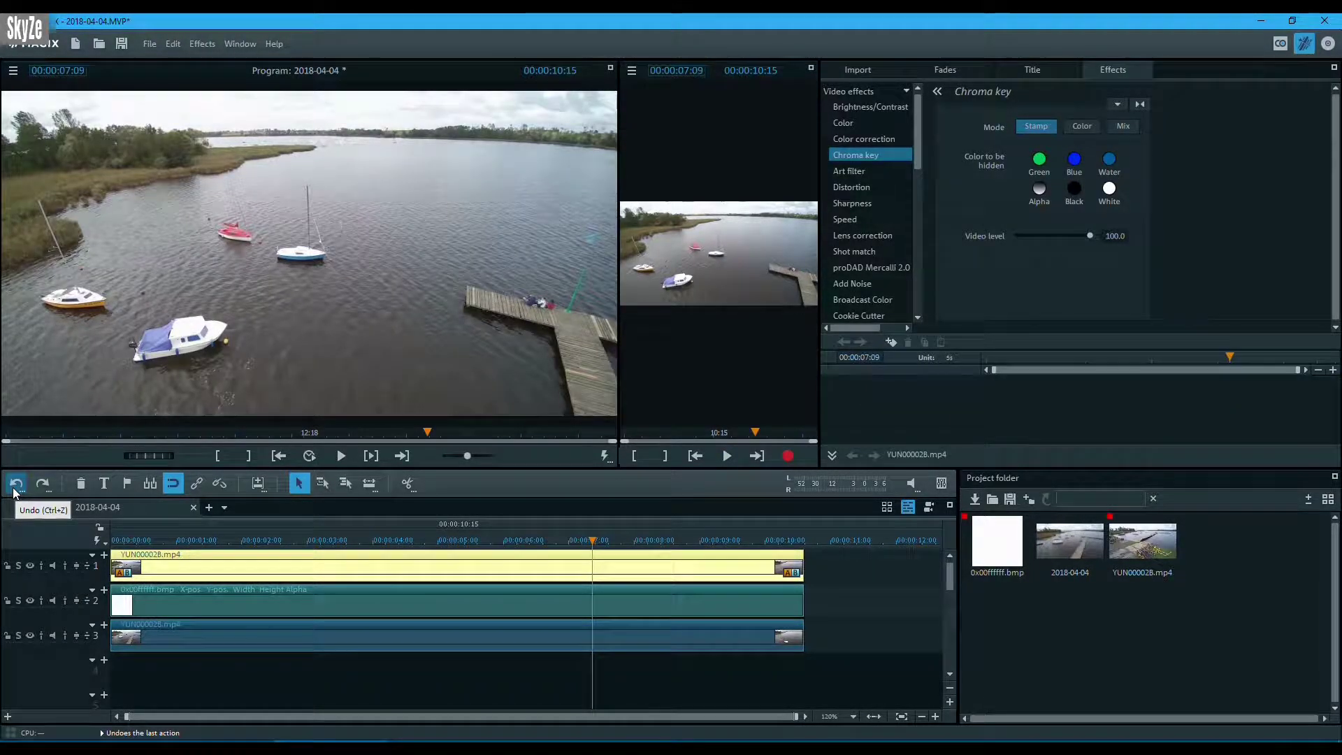
click(163, 542)
drag(162, 539, 404, 551)
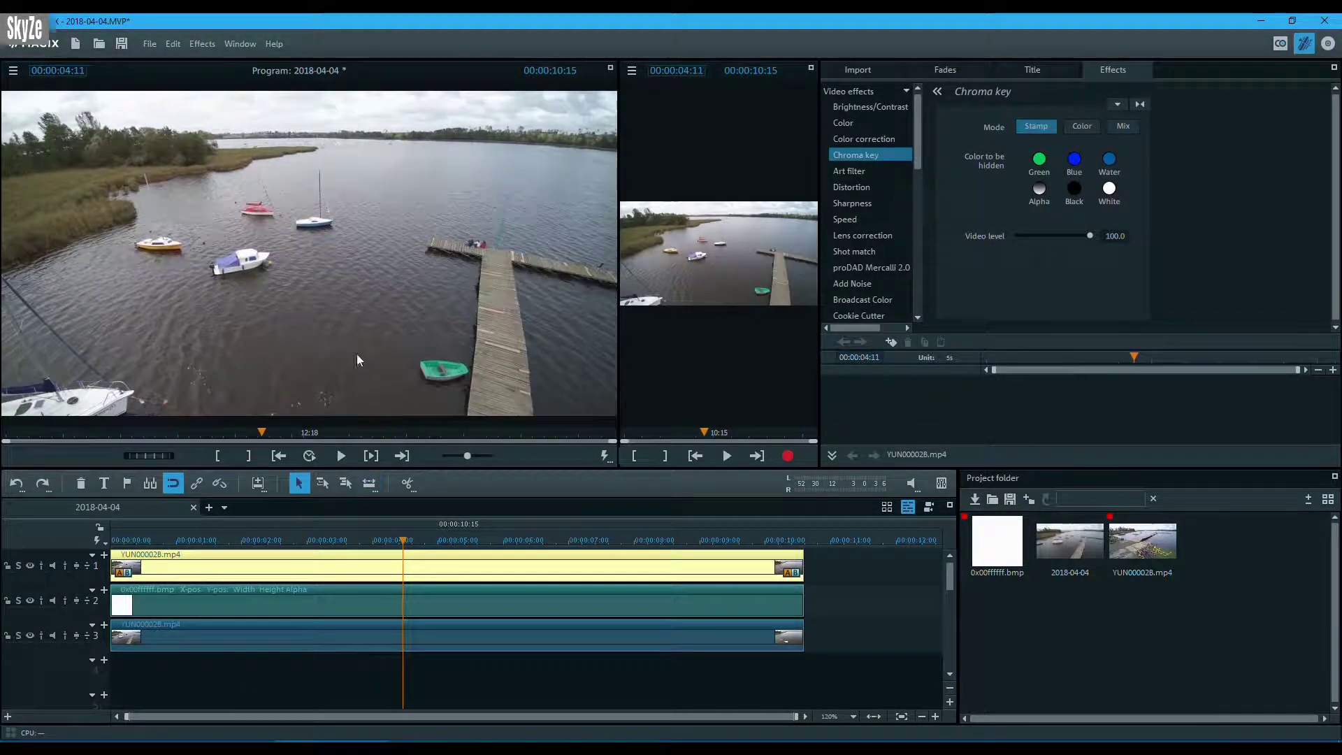
drag(403, 541, 163, 540)
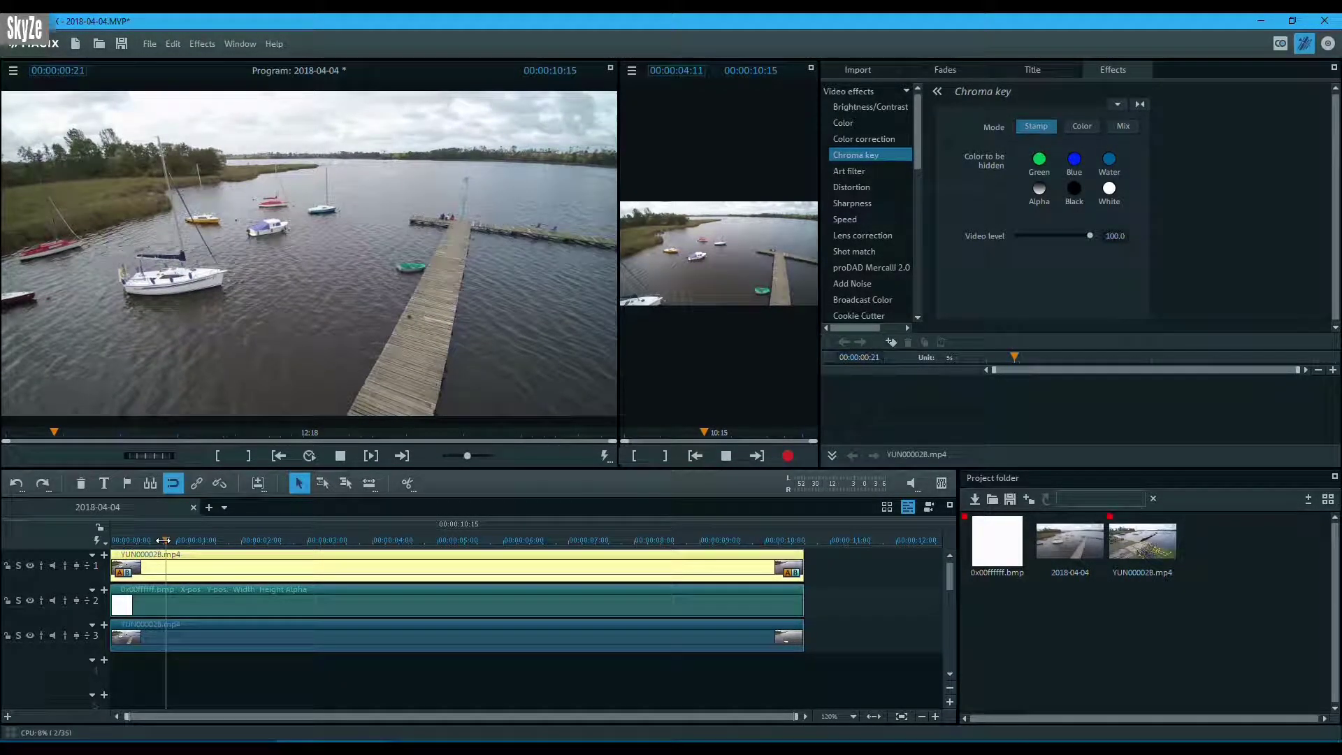
key(space)
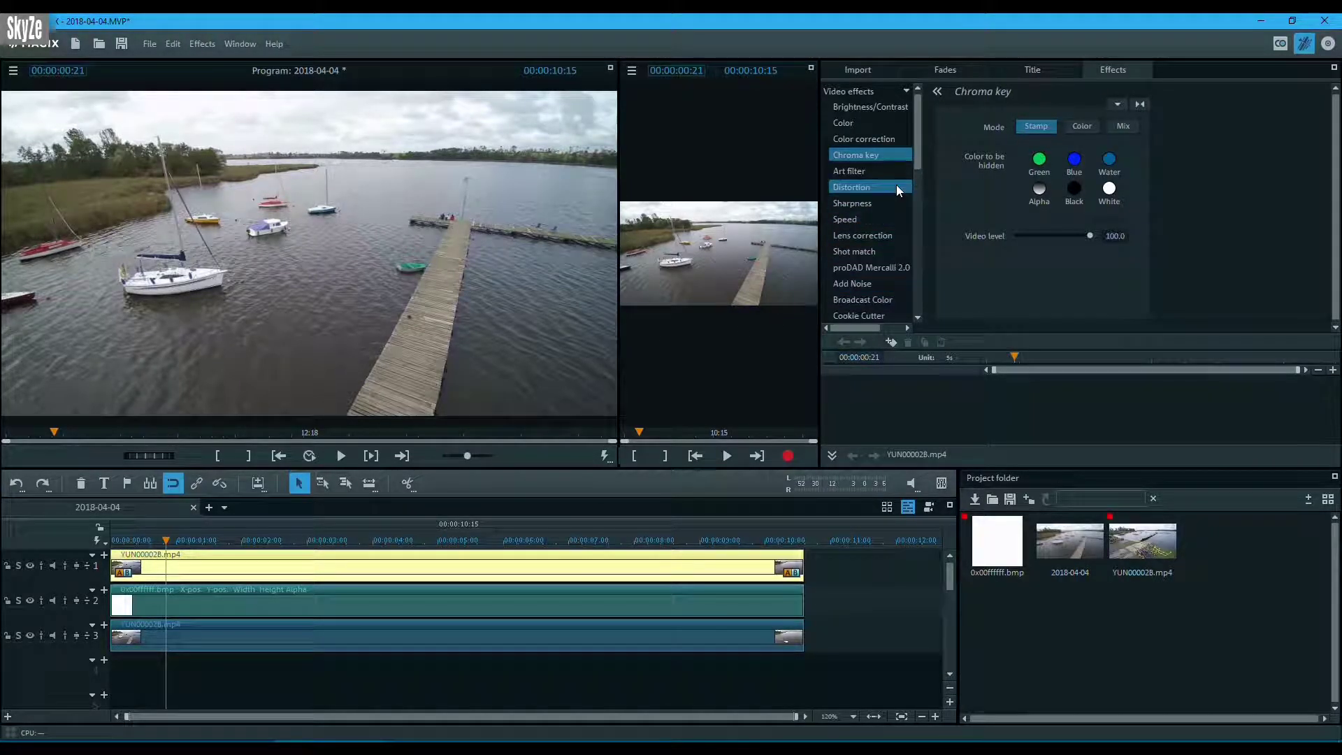
- Set the Distortion effect's Mosaic strength to 36 on the top drone clip
click(889, 205)
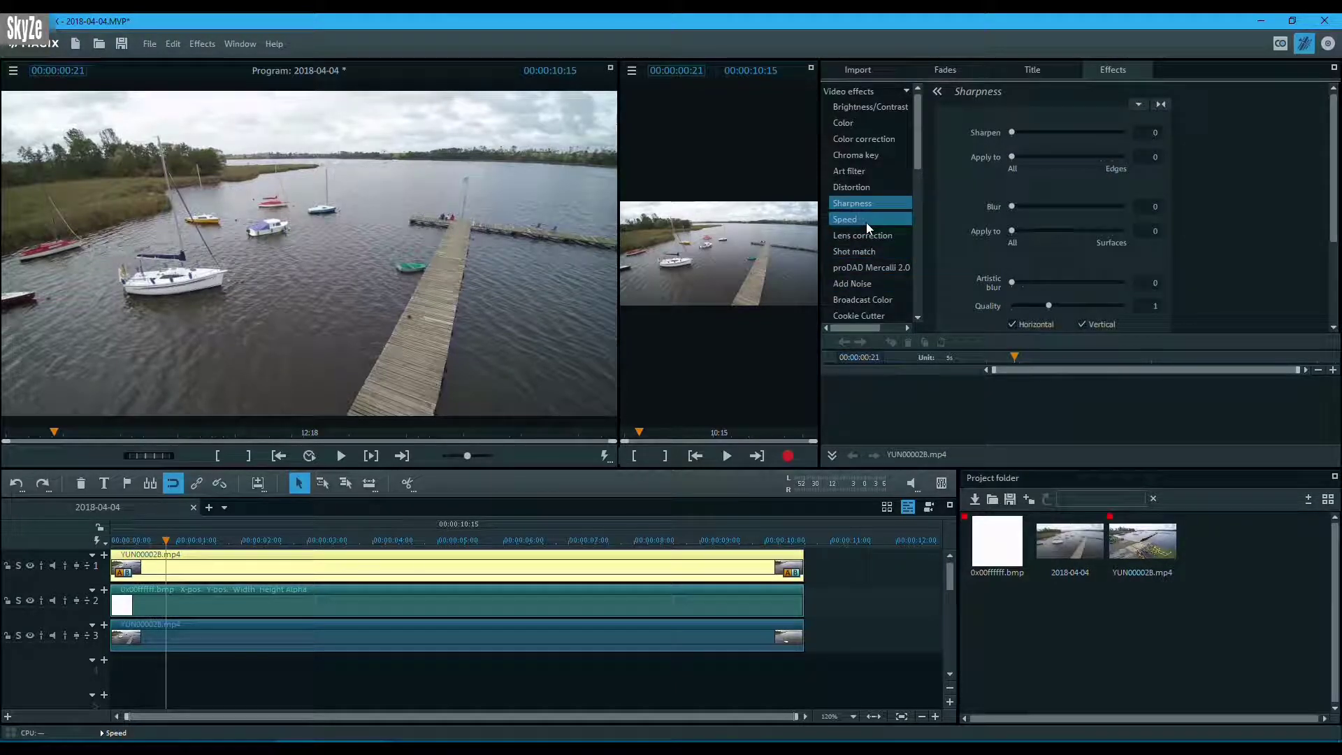
click(872, 175)
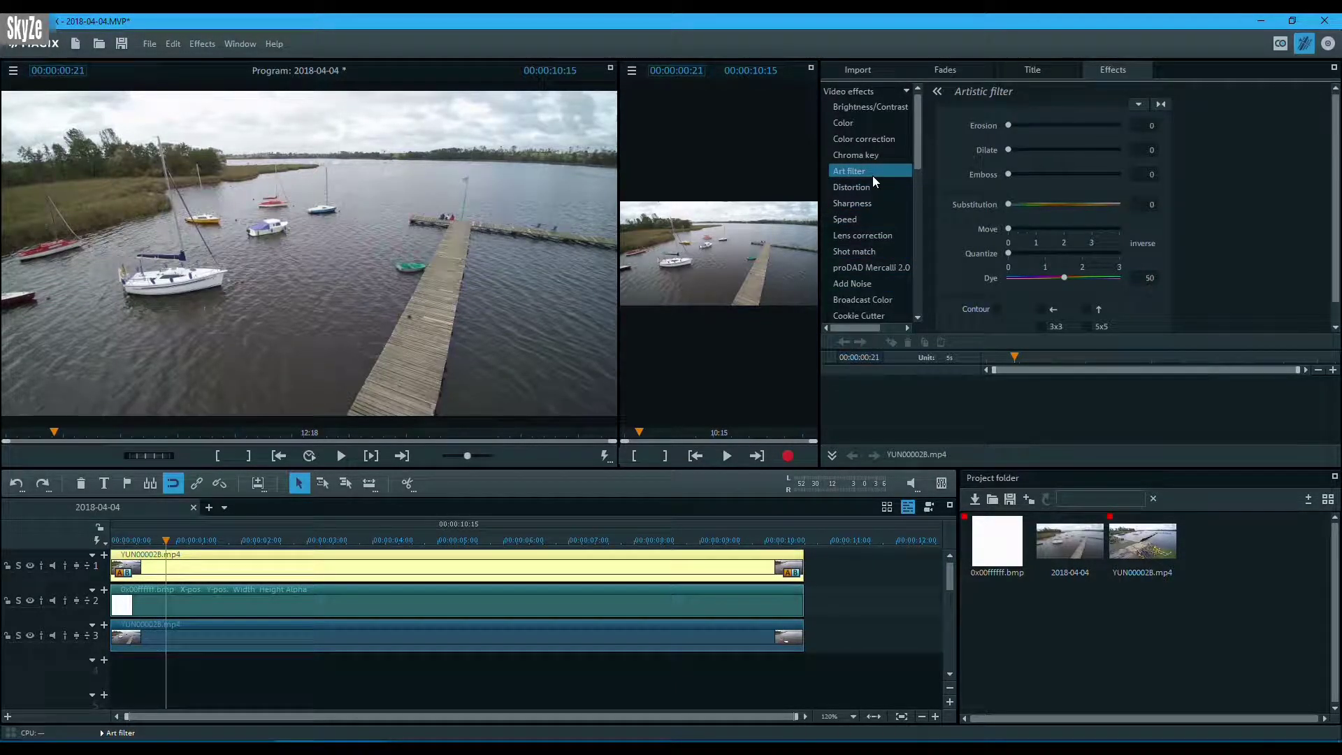
click(871, 184)
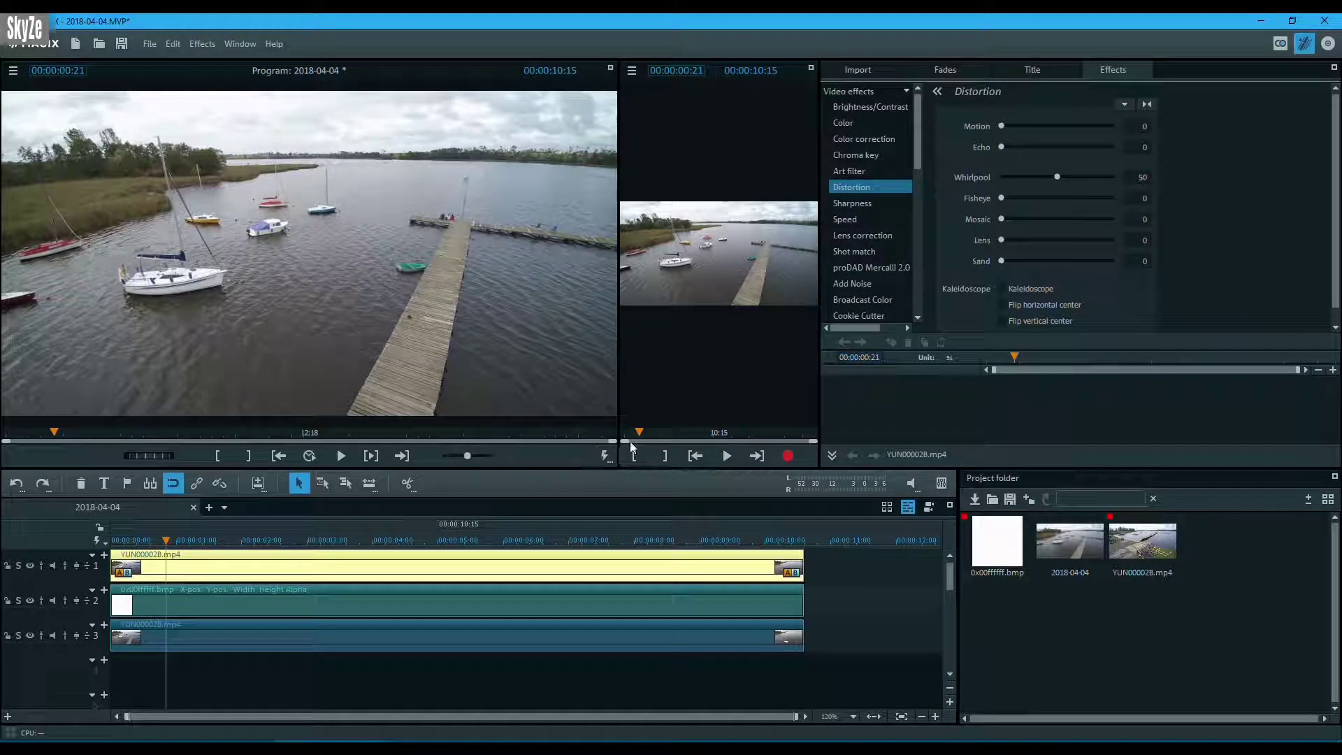
drag(1001, 219, 1043, 219)
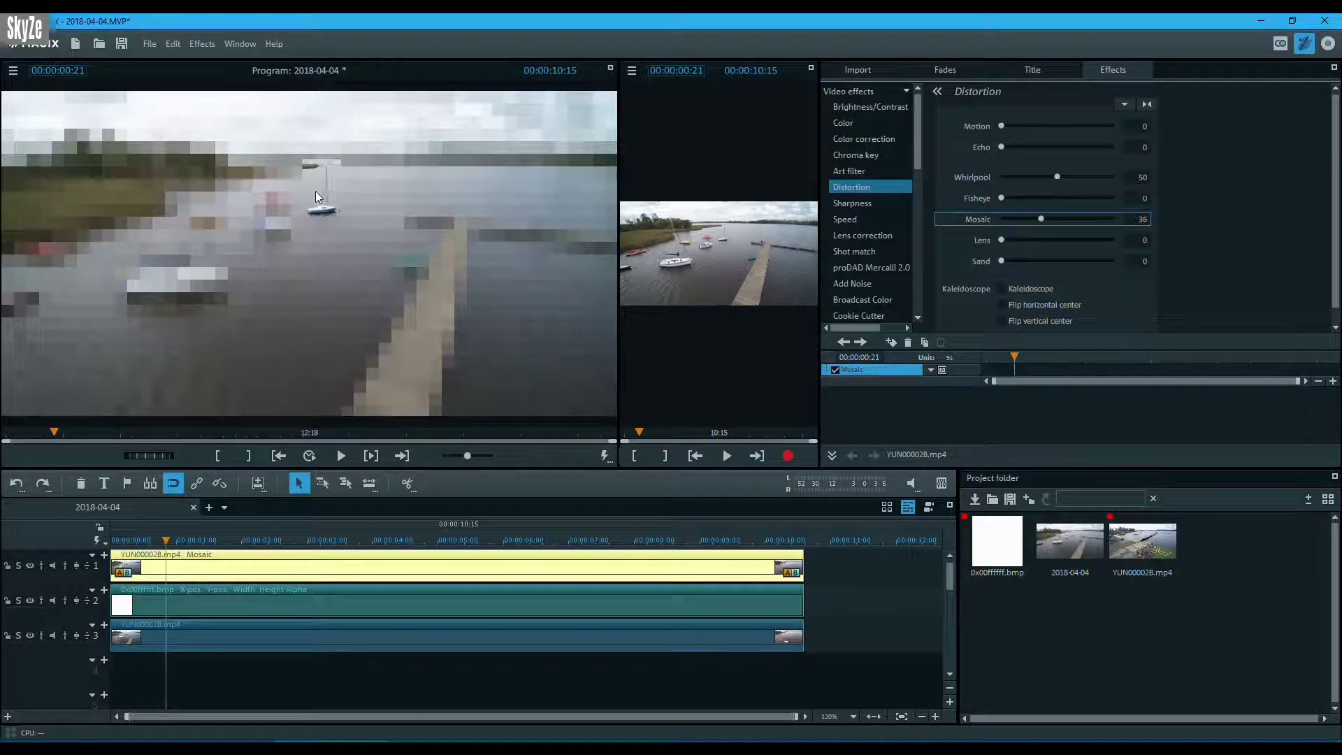
- Preview the pixelated footage from the start, then reset the drone clip's Mosaic to 0
click(120, 594)
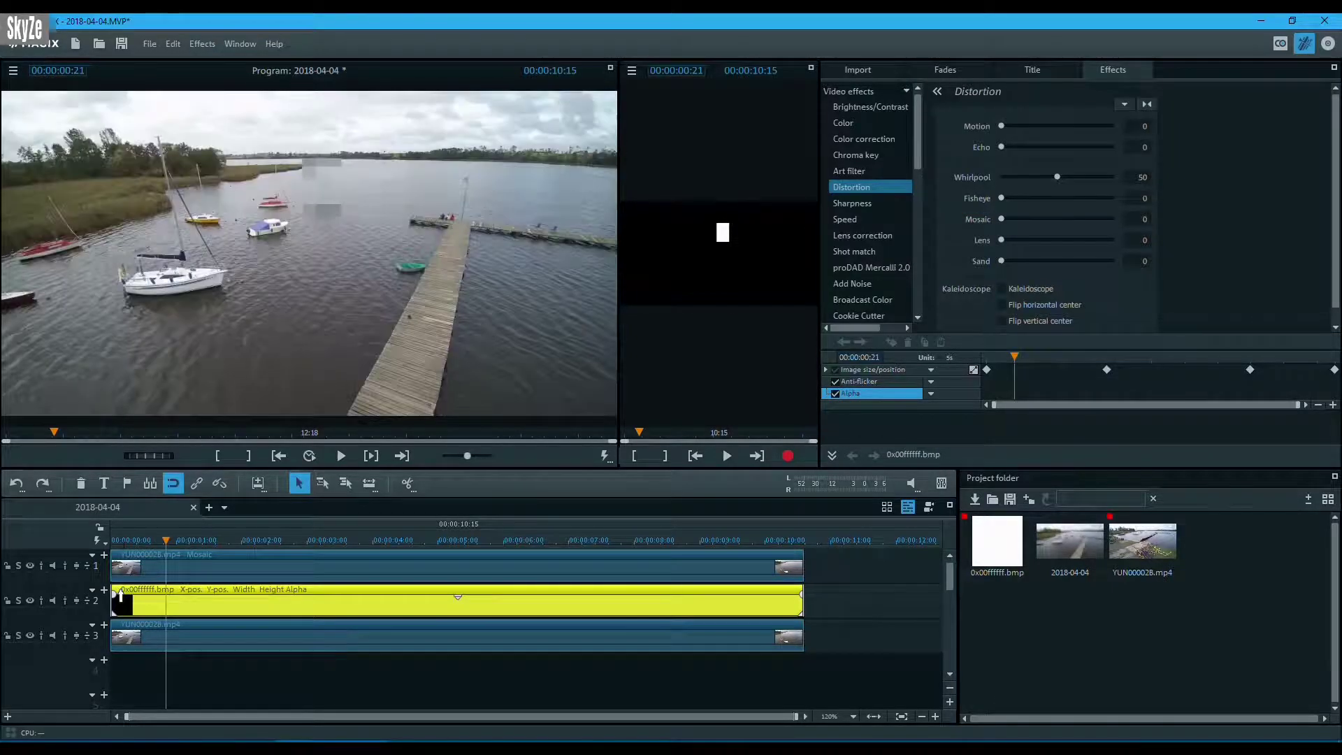
click(154, 541)
drag(155, 543, 103, 551)
key(space)
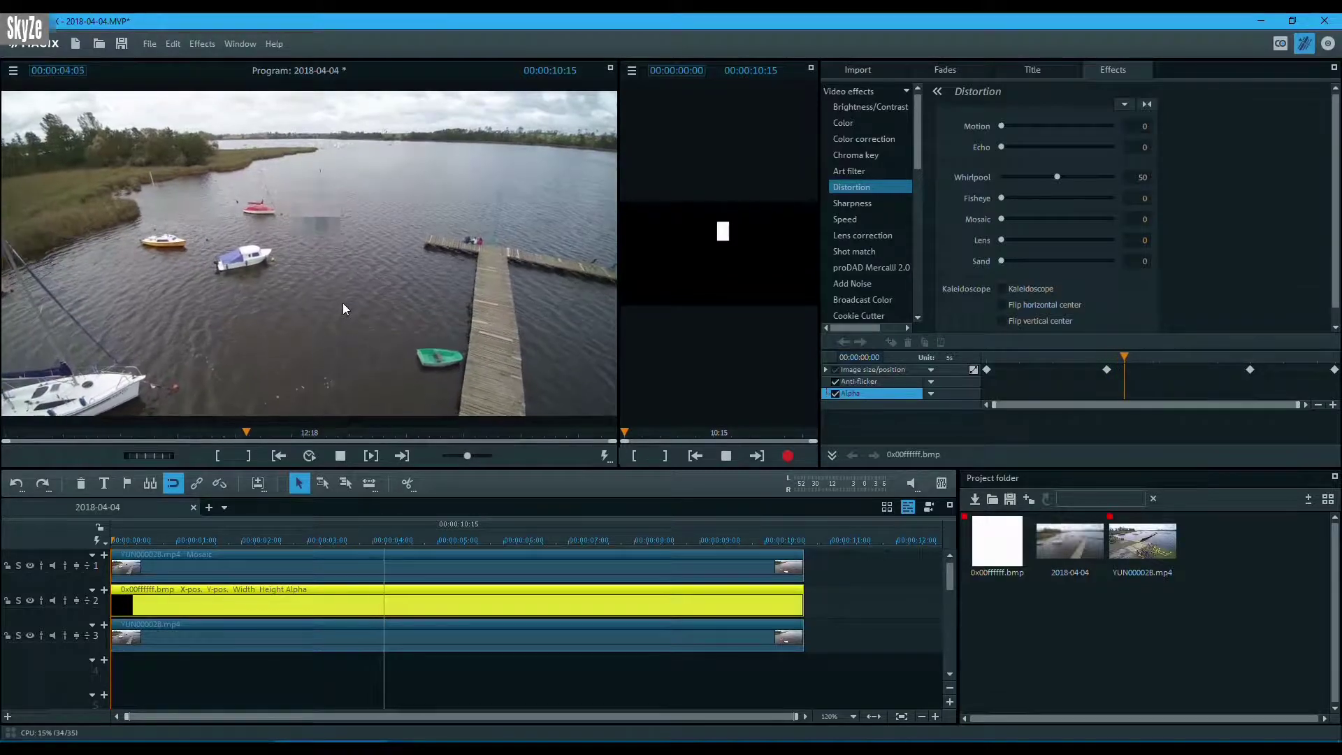
key(space)
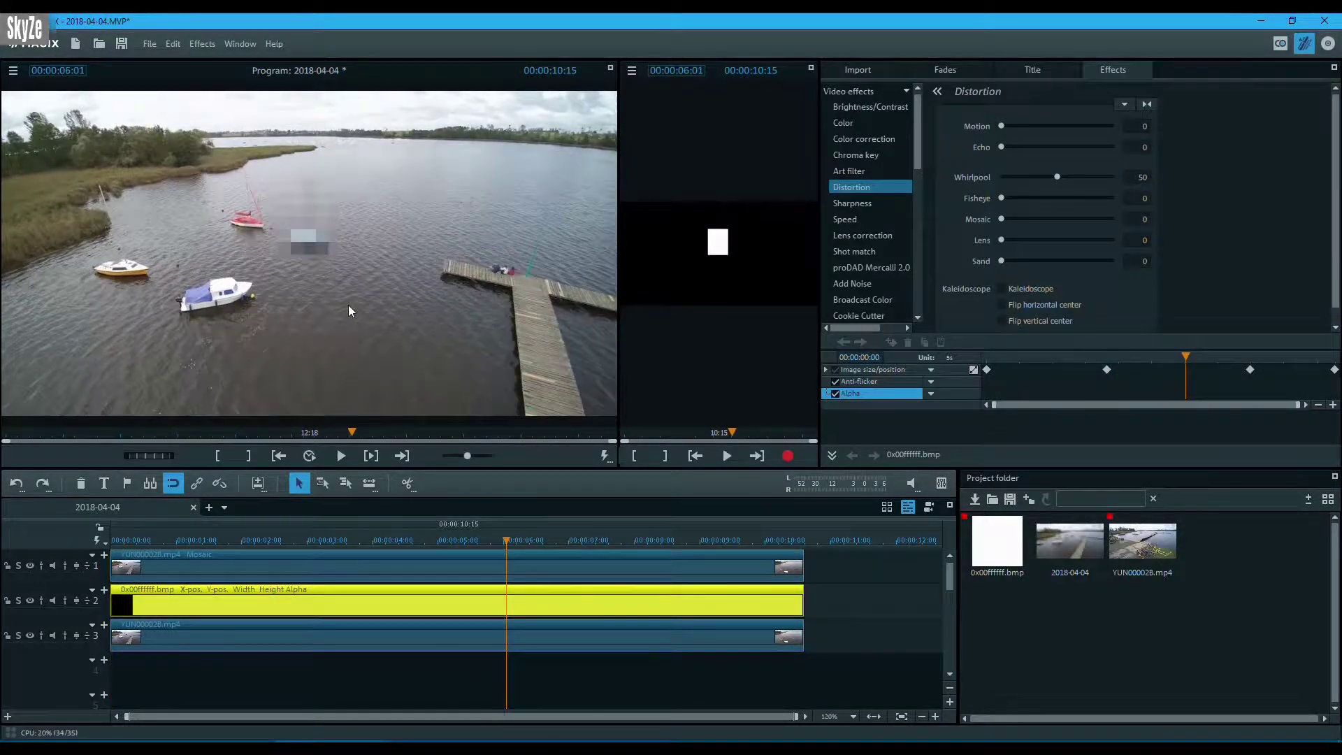
drag(503, 542, 190, 569)
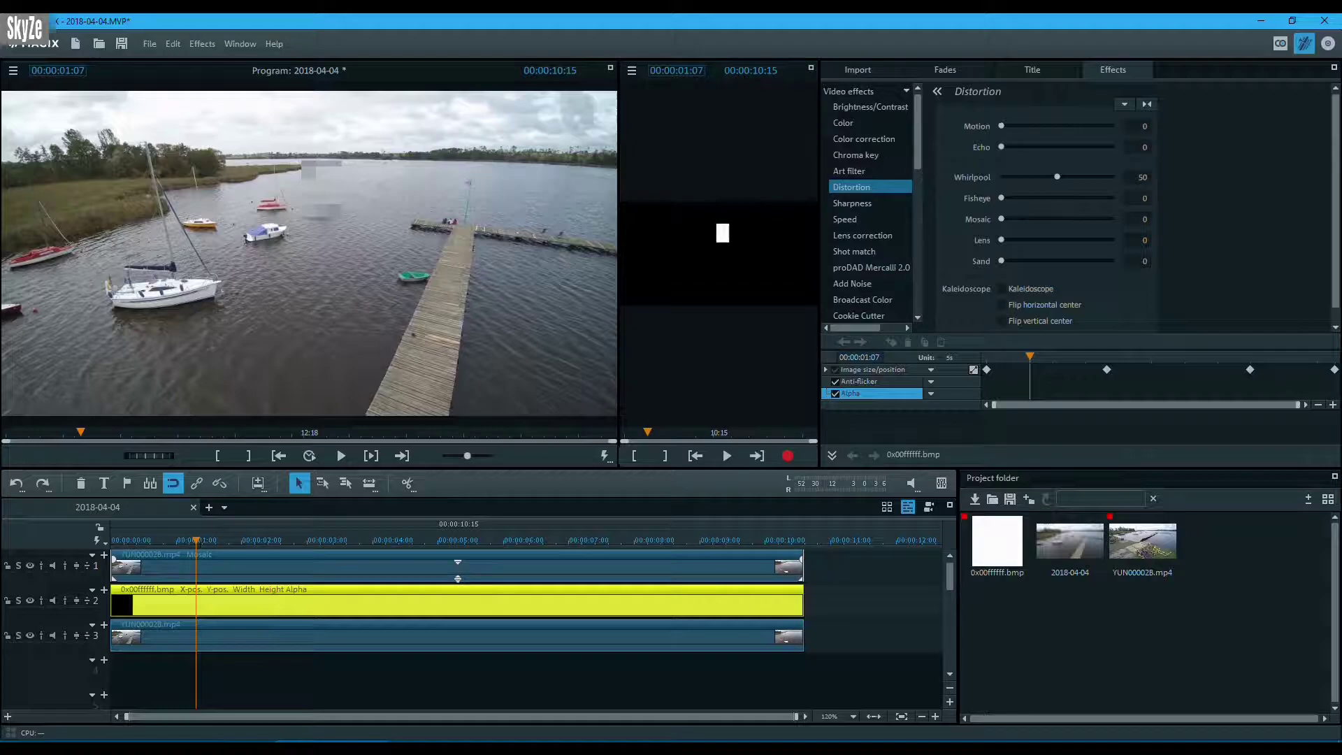
drag(195, 540, 104, 555)
click(161, 564)
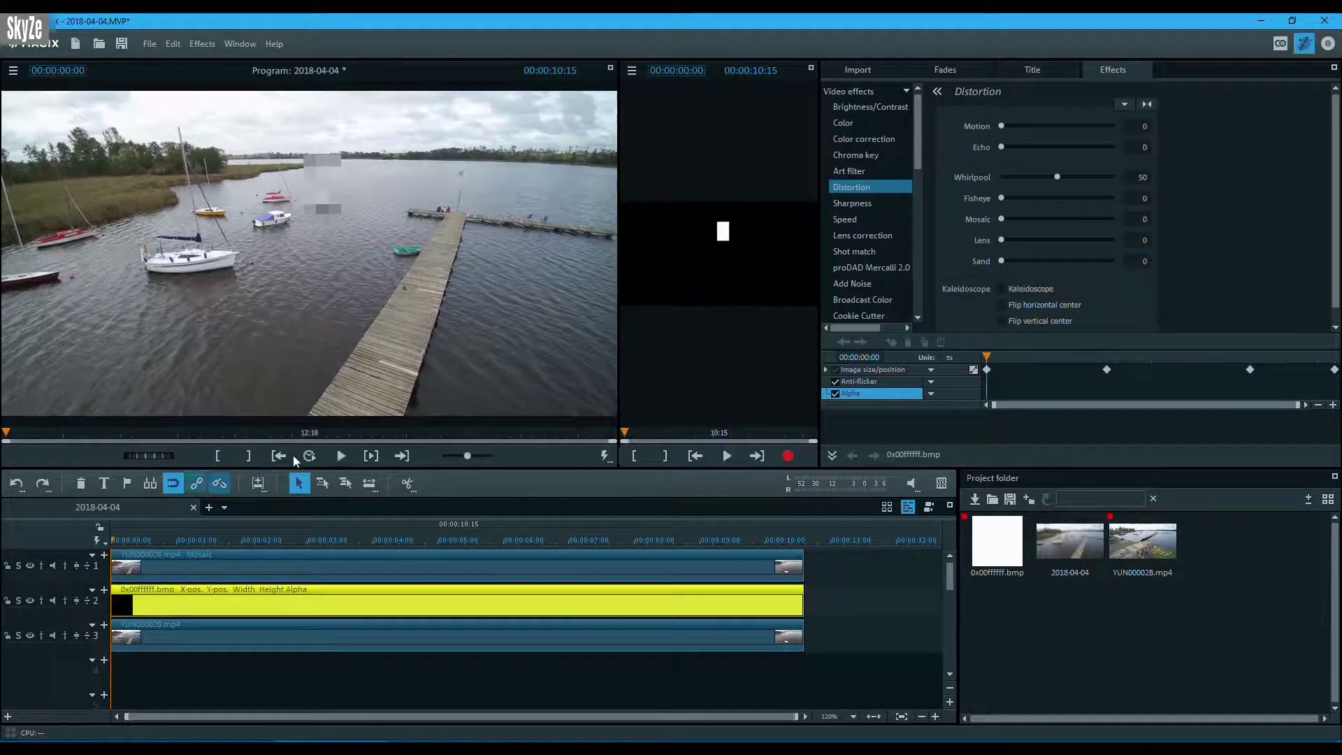
drag(1041, 220, 997, 222)
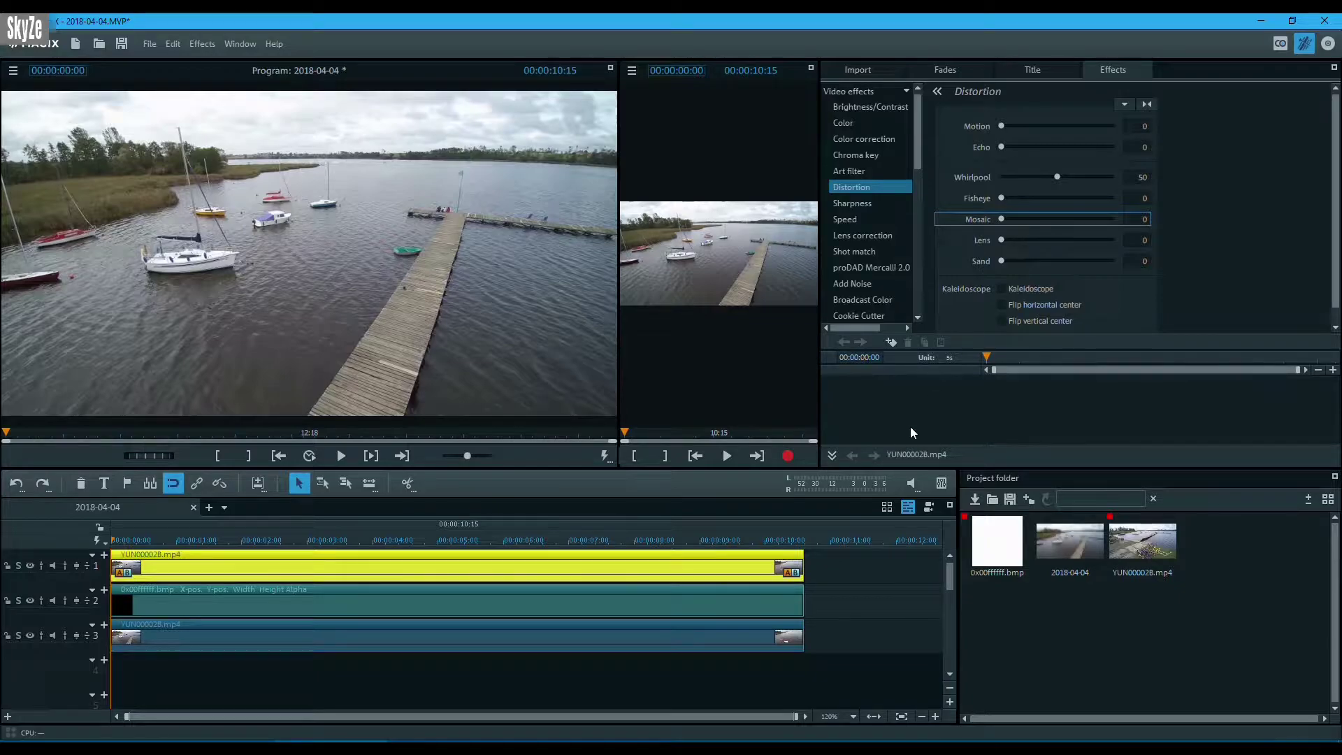
- Set Mosaic keyframes with value 0 at the start and at 00:00:02:00
click(890, 342)
key(space)
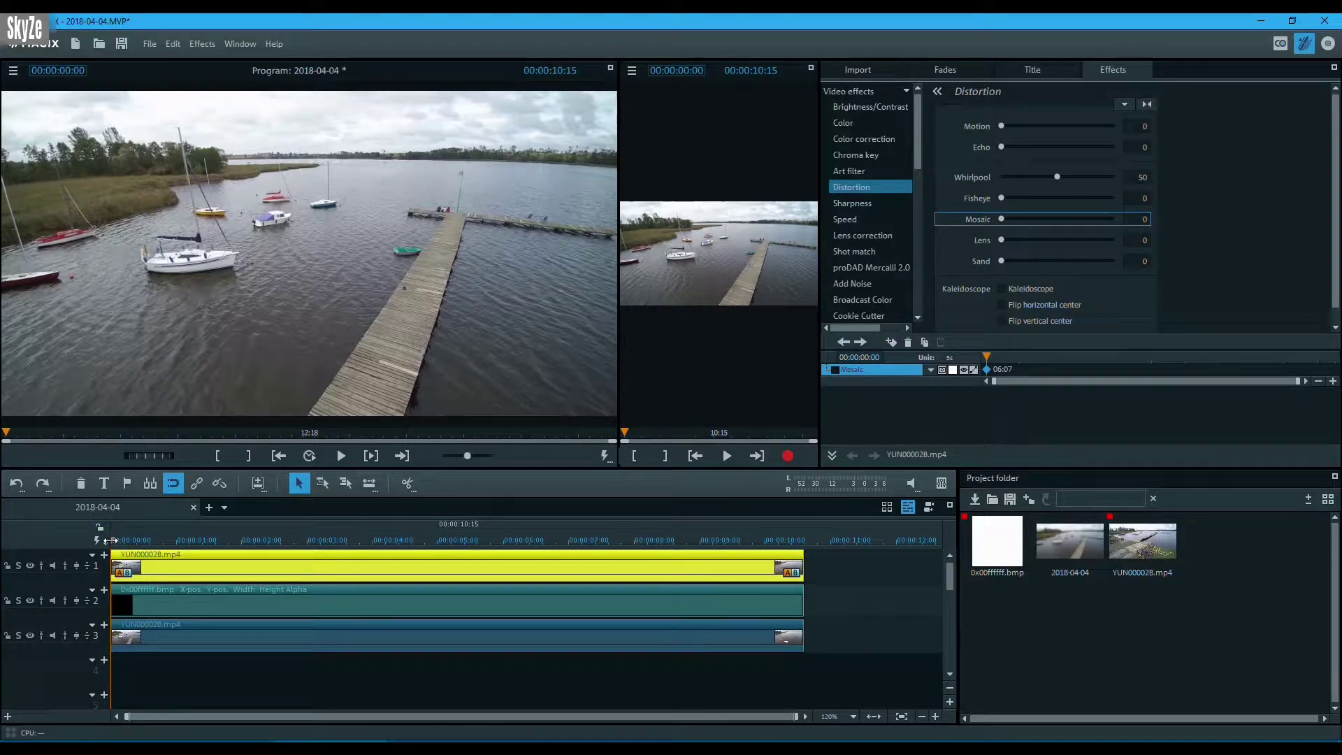
key(space)
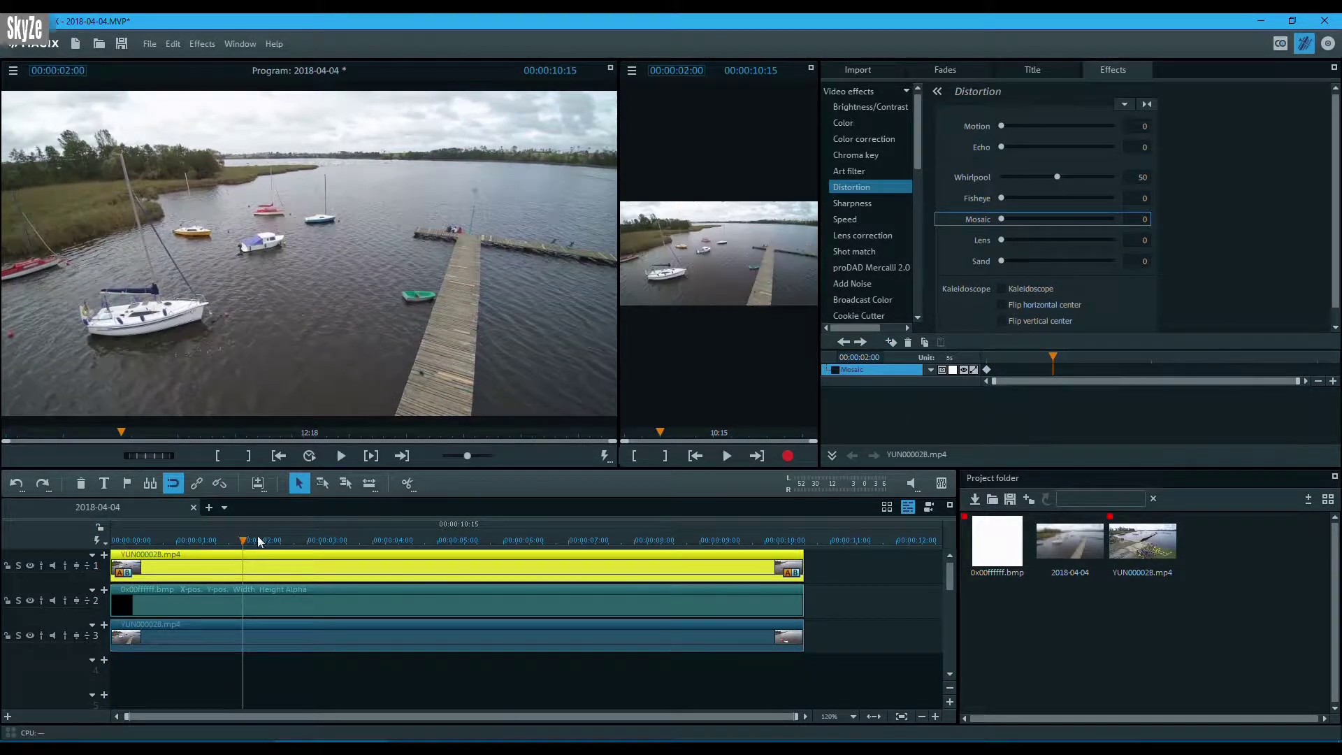
click(890, 342)
- Raise Mosaic to 36 at 00:00:03:09
key(space)
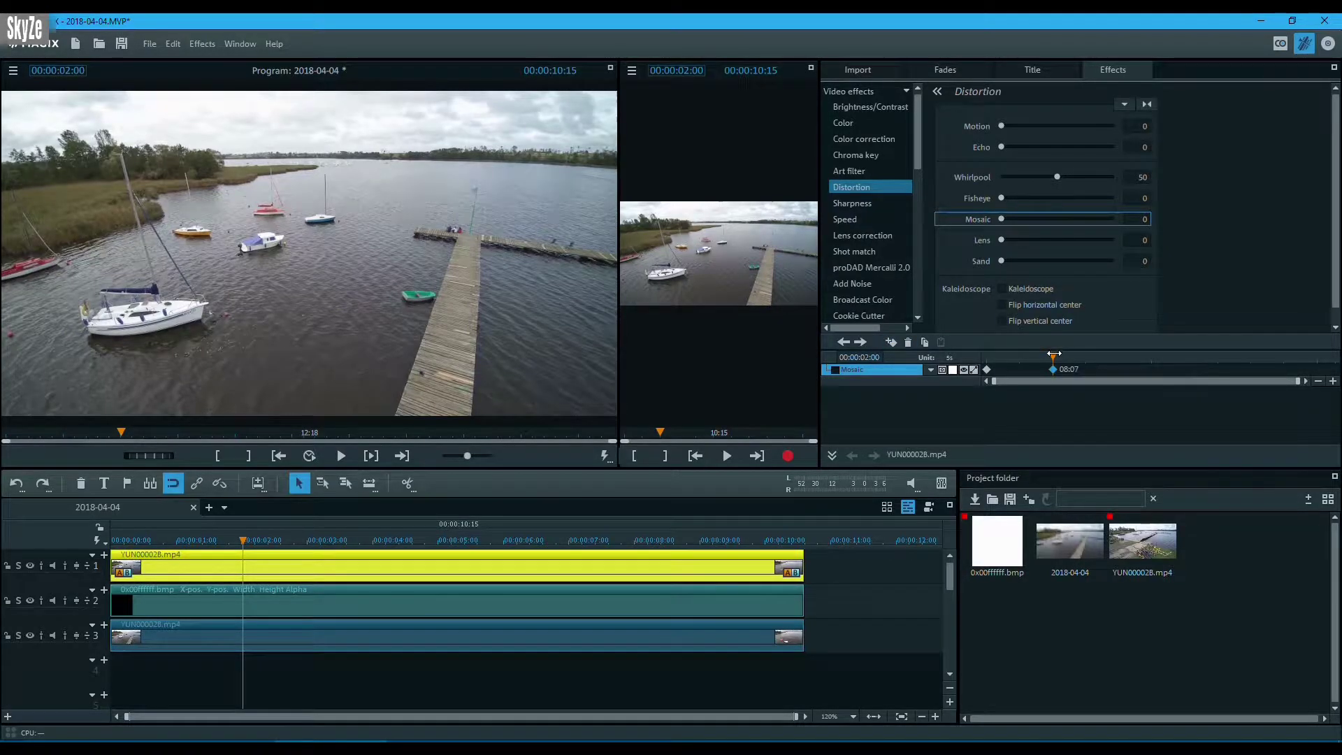
key(space)
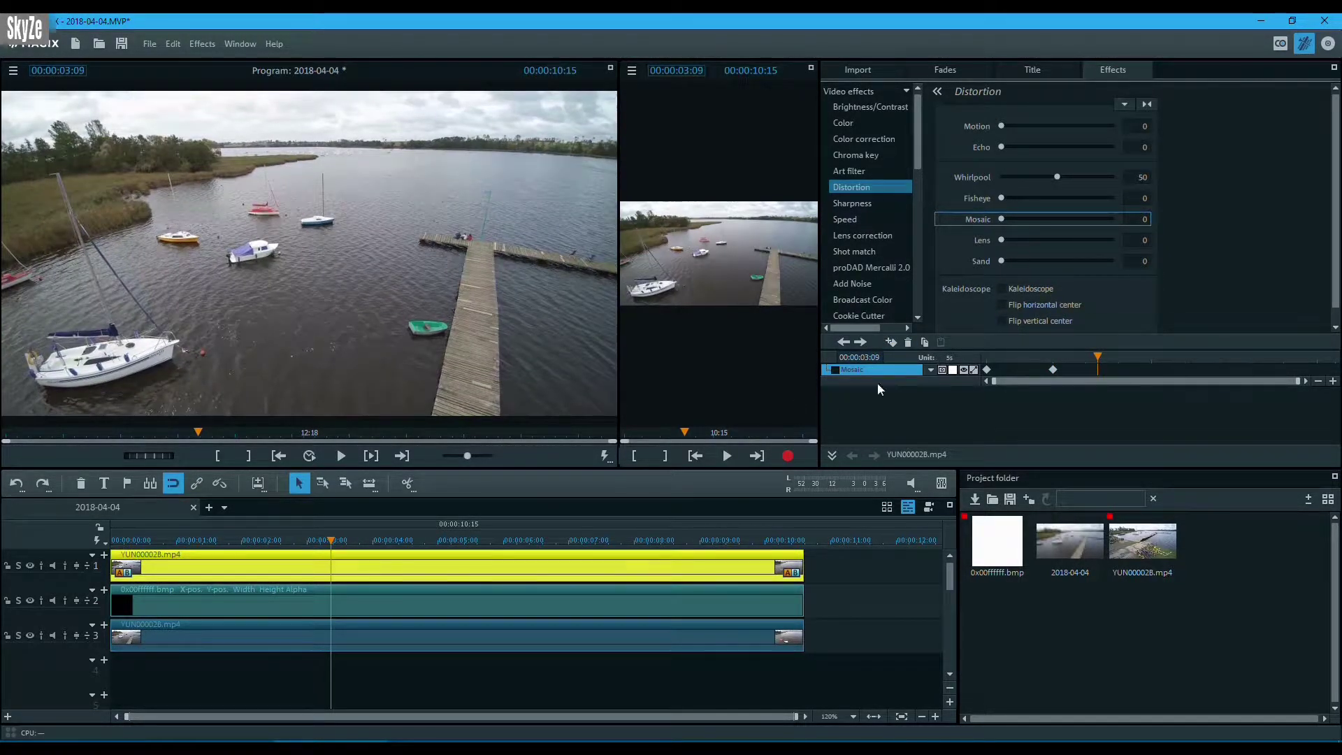
drag(1005, 219, 1040, 221)
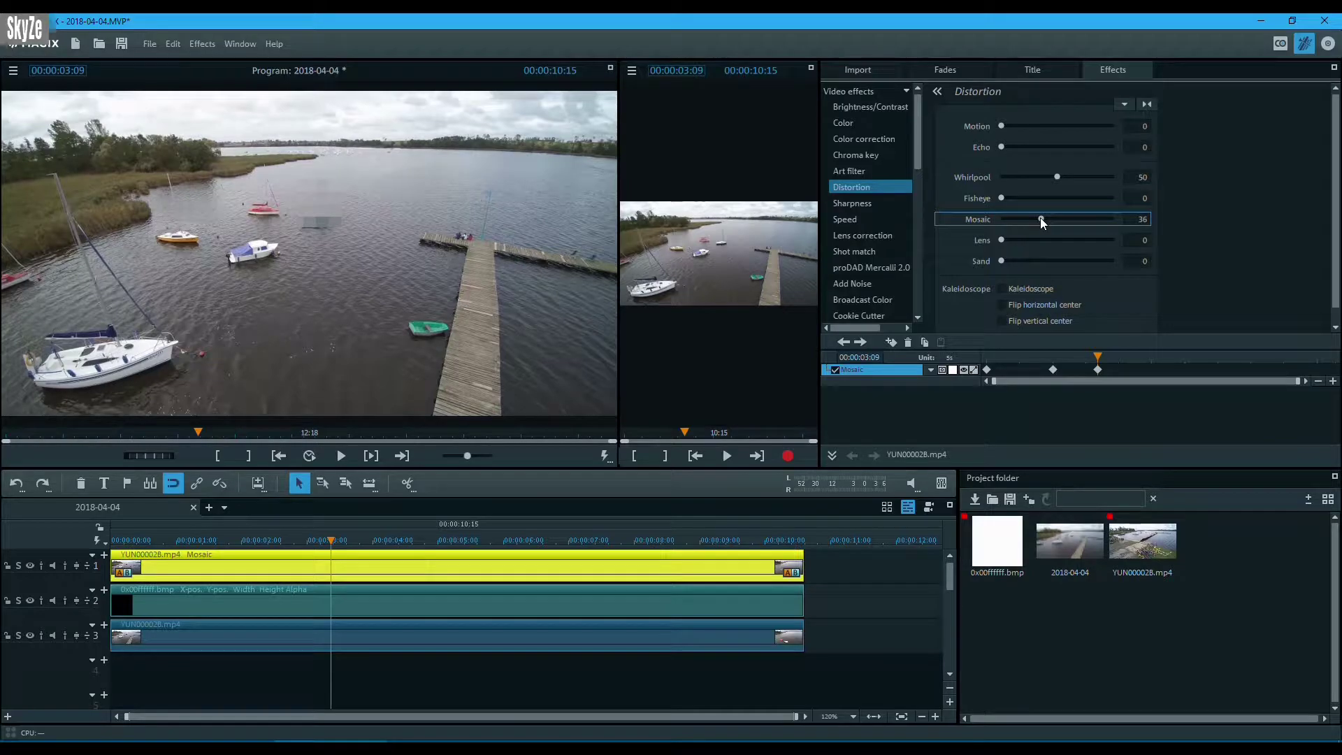
- Play back from 00:00:01:17 to check the mosaic fading in over the sailboat
drag(1095, 357, 1043, 358)
click(341, 456)
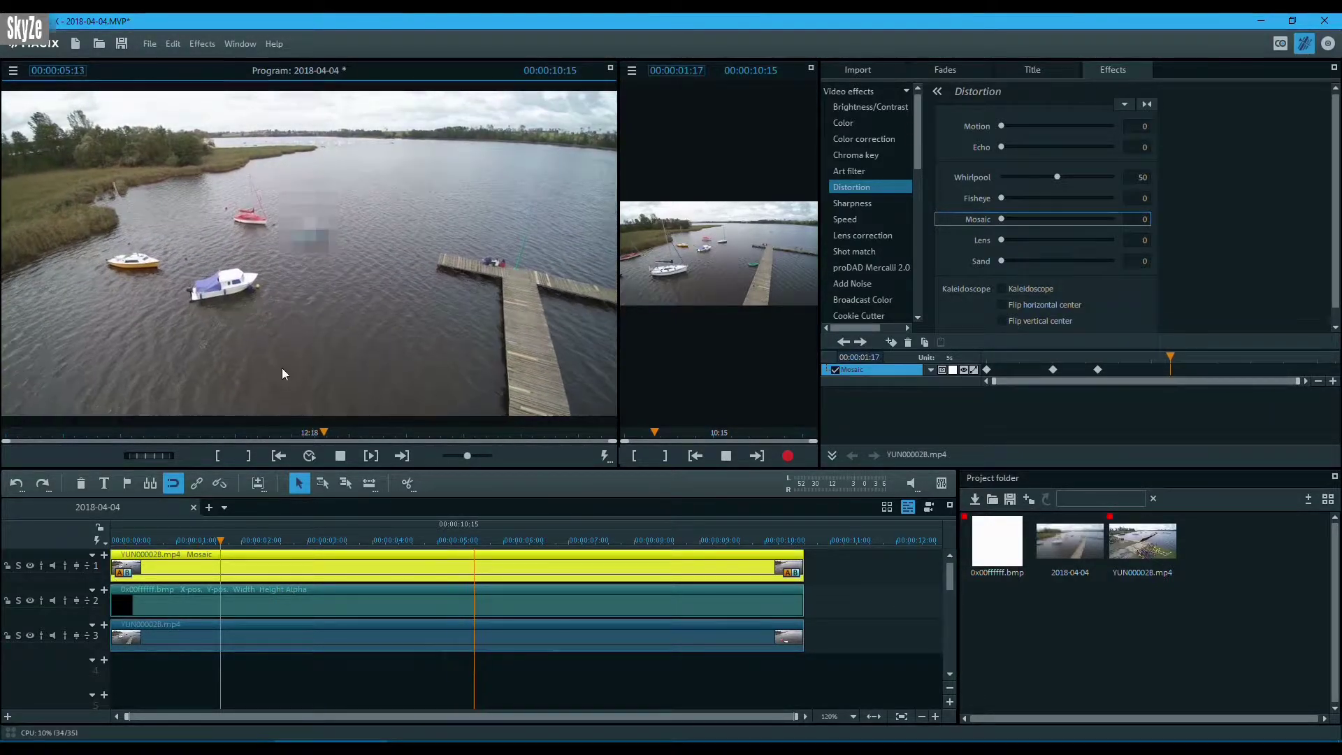
click(342, 456)
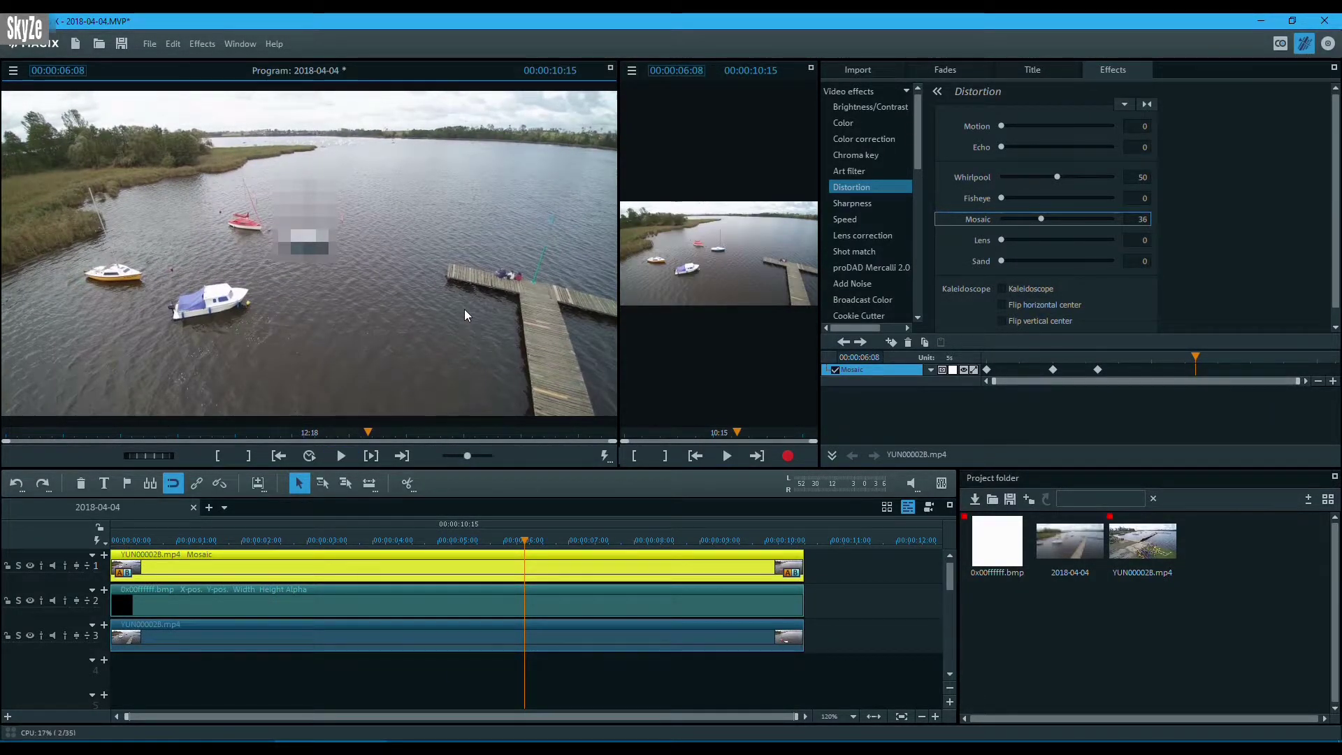